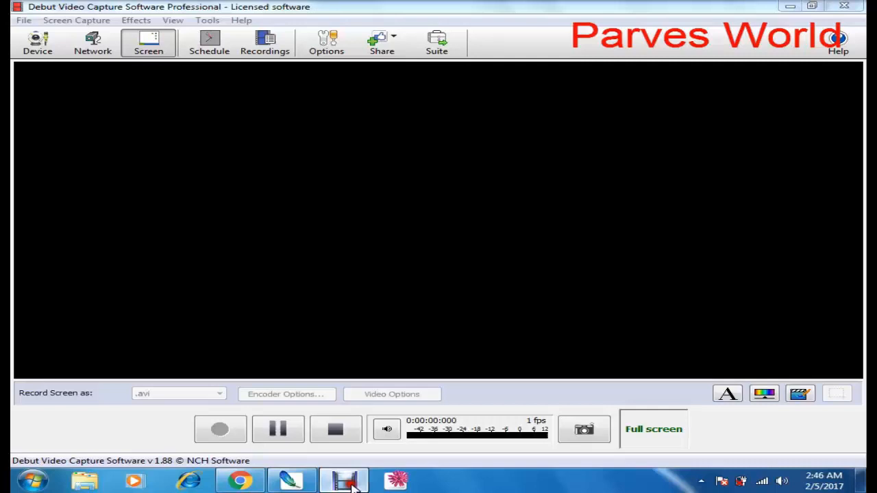
Step: Switch to Photoshop and move the Untitled-1.jpg portrait window further right in the workspace
left_click(346, 481)
left_click_drag(449, 56, 388, 50)
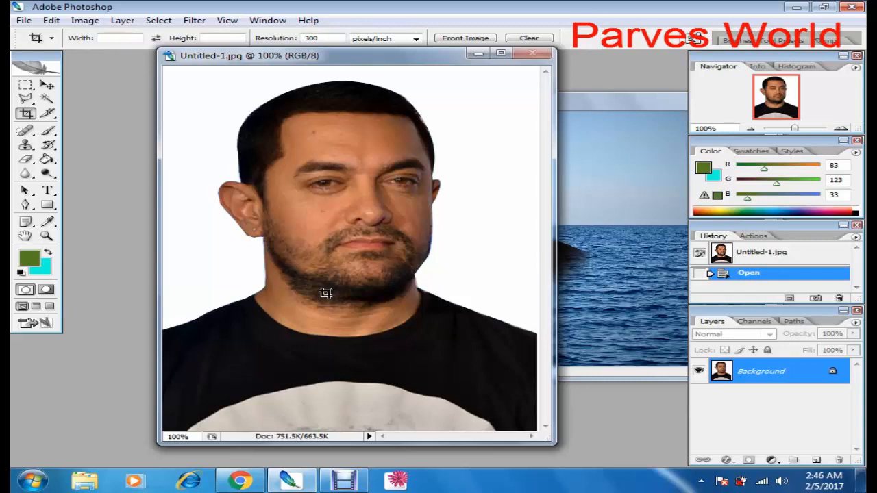
left_click_drag(302, 55, 372, 57)
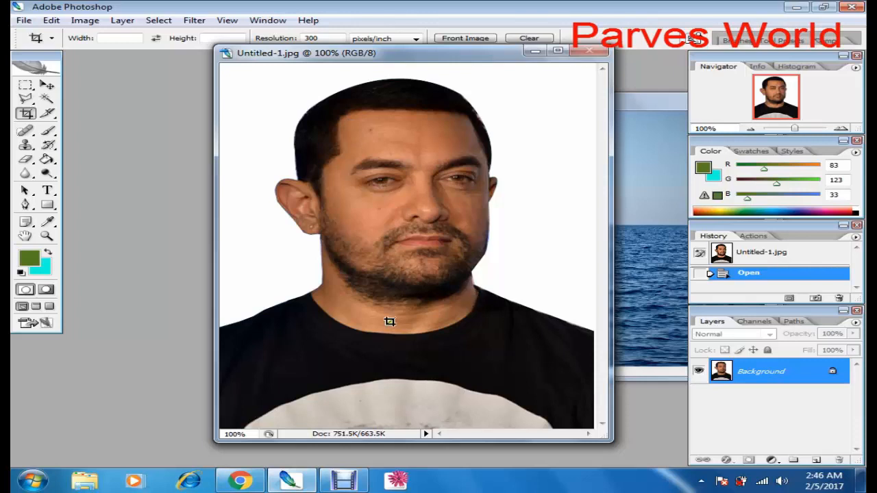
left_click_drag(302, 54, 385, 59)
left_click_drag(506, 61, 466, 66)
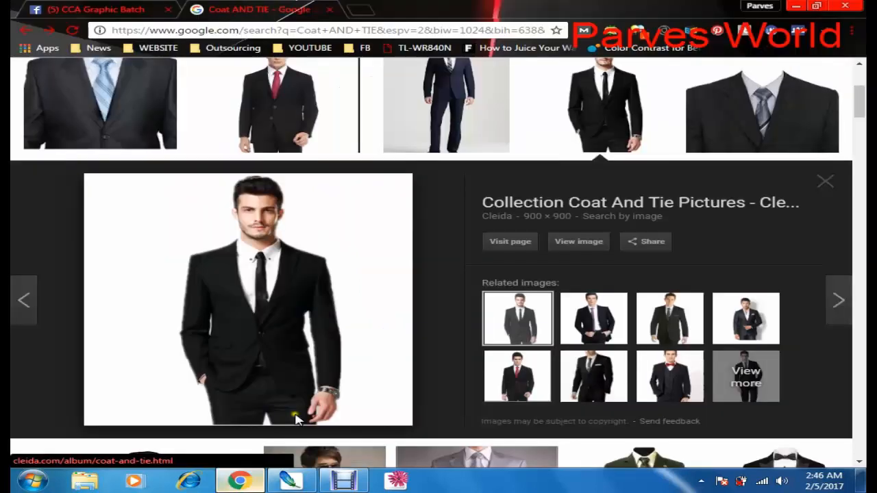
Step: Switch to Chrome and preview the black suit with the red tie from the coat-and-tie image results
left_click(257, 472)
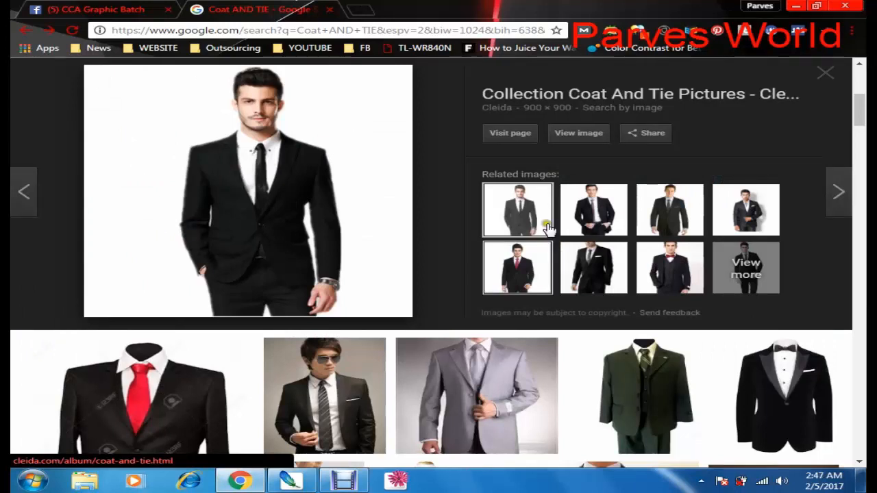
mouse_move(356, 478)
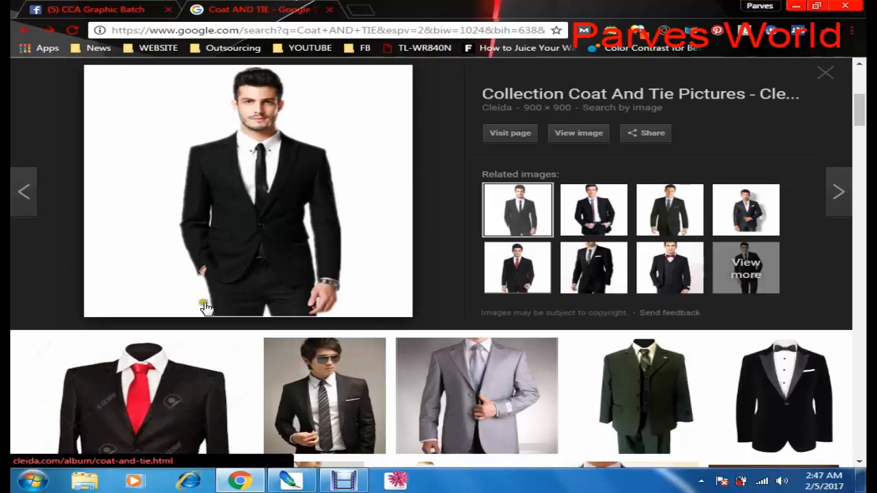
scroll(206, 308, "up", 3)
scroll(185, 306, "up", 1)
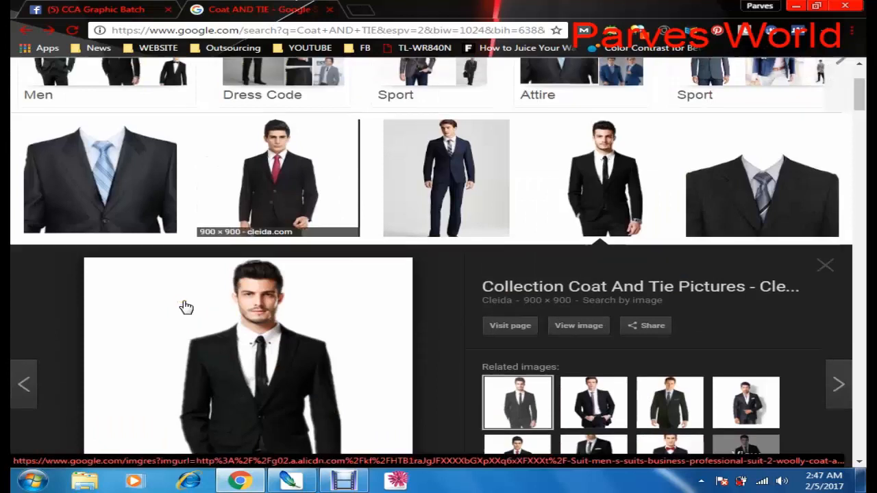
left_click(315, 167)
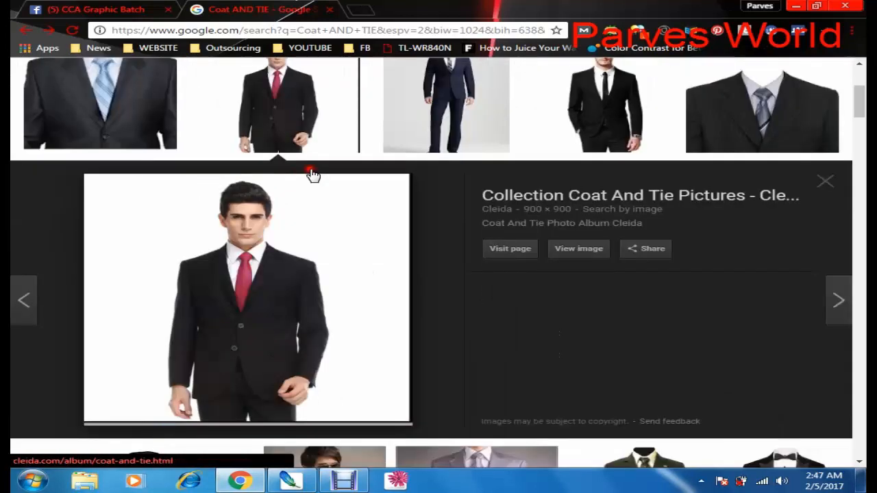
scroll(327, 256, "up", 2)
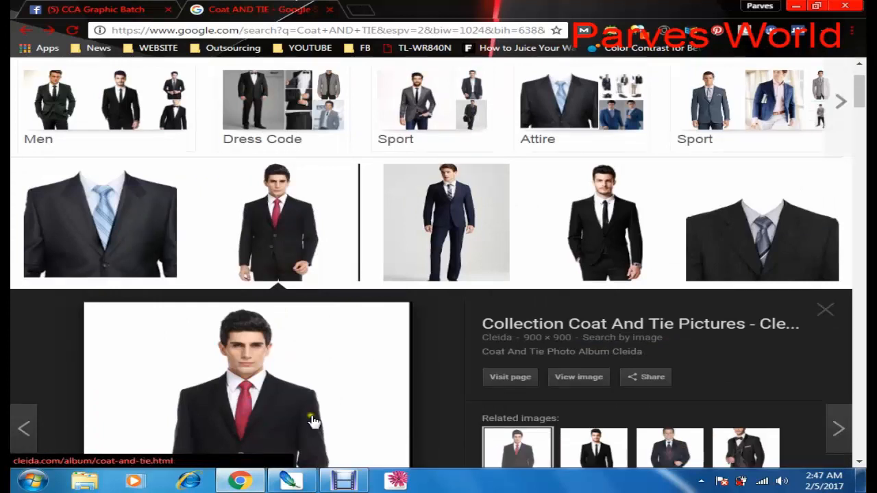
scroll(283, 373, "down", 2)
scroll(283, 374, "down", 1)
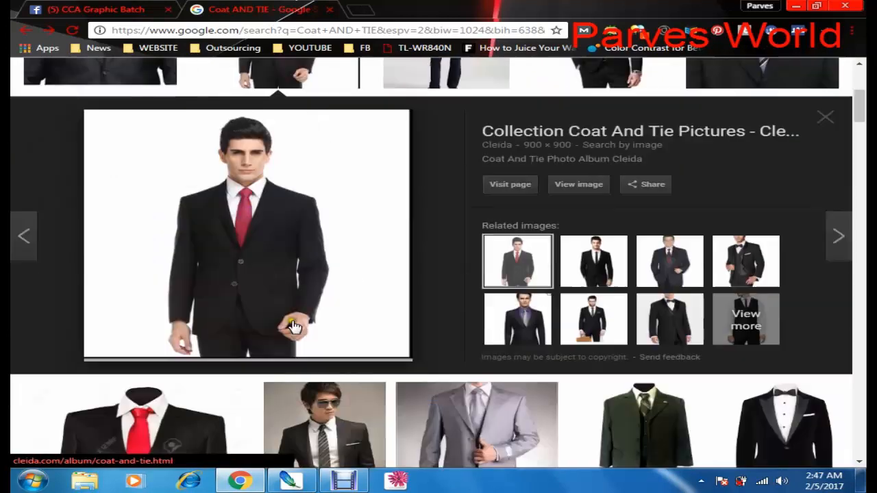
Step: Open the full-size image of the man in the black suit and red tie in a new browser tab
right_click(569, 185)
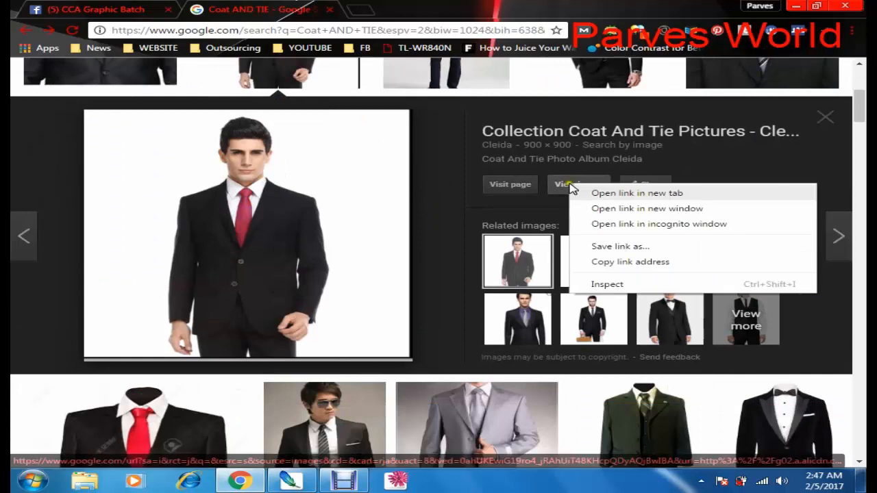
left_click(593, 191)
left_click(370, 8)
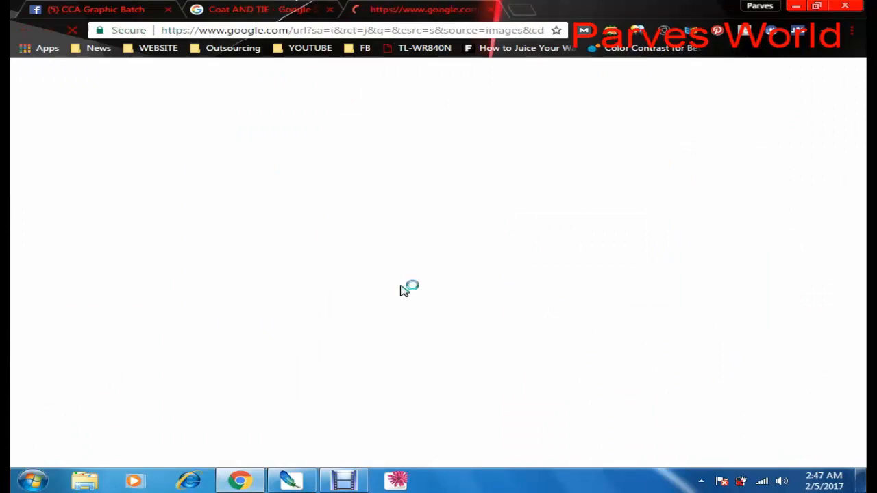
left_click(294, 9)
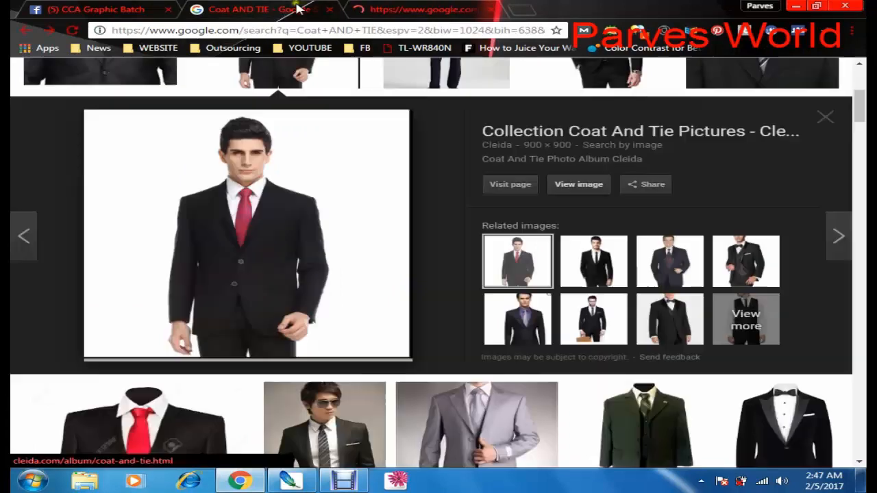
left_click(558, 191)
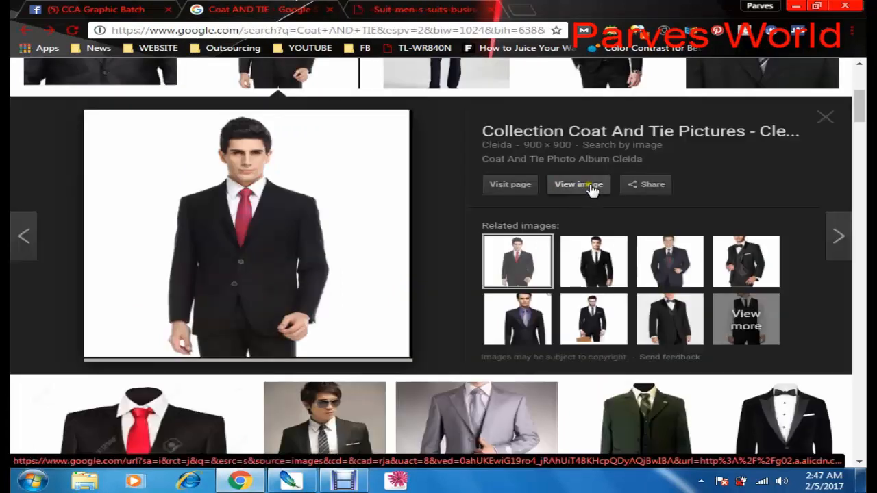
left_click(384, 9)
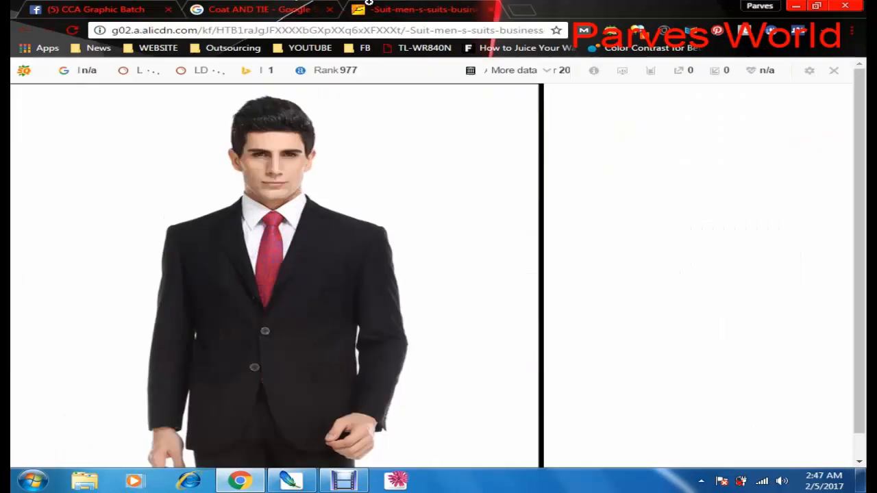
Step: Save the full-size suit image to the Desktop as a JPEG, keeping the suggested file name
right_click(253, 159)
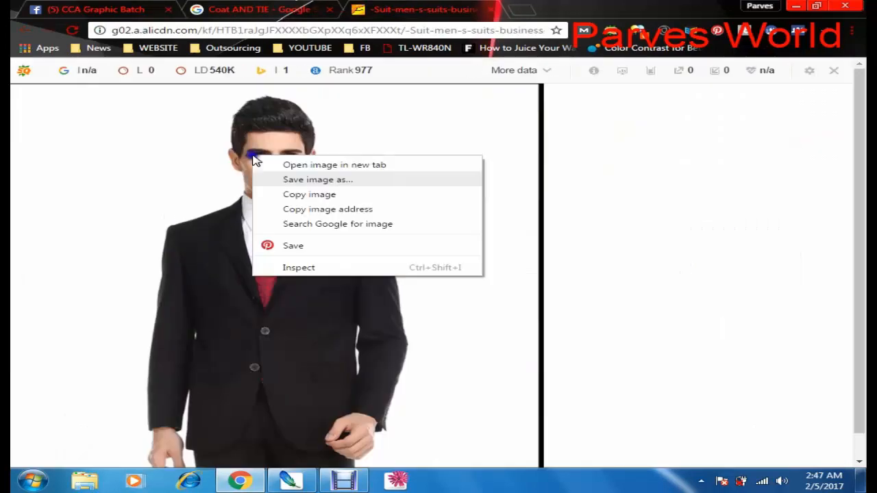
left_click(317, 182)
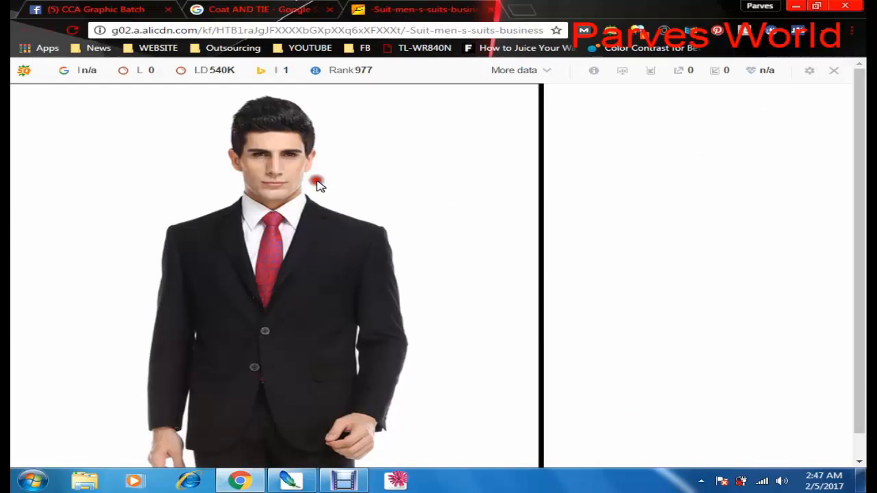
left_click(299, 264)
left_click(303, 193)
key("ctrl+s")
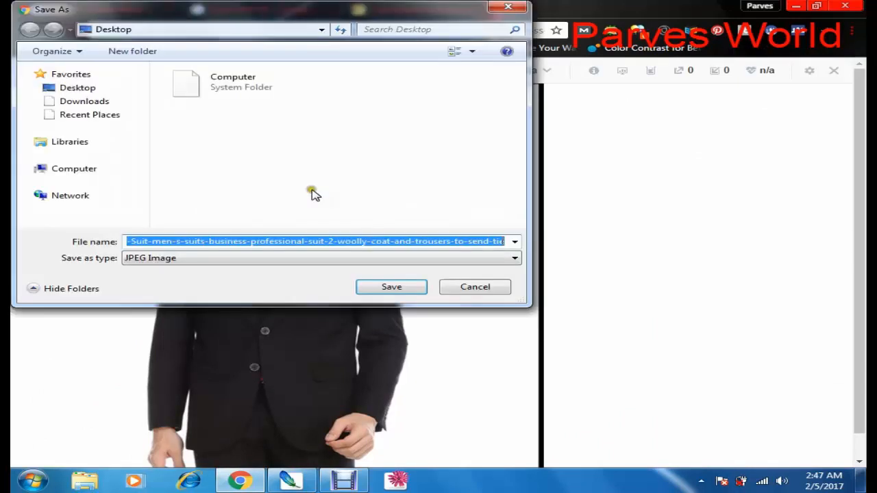
left_click(159, 148)
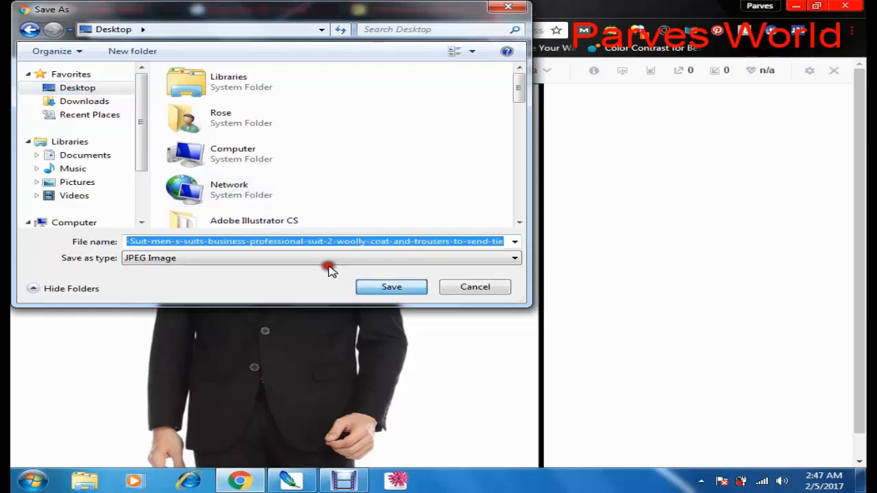
left_click(387, 288)
Step: Switch back to Photoshop and open the downloaded -Suit-men-s-suits-business JPEG from the Desktop
left_click(815, 6)
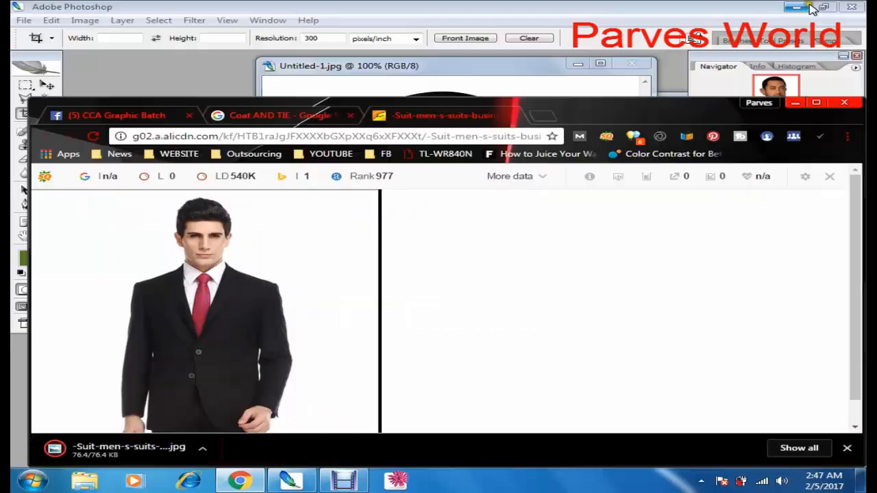
left_click(810, 7)
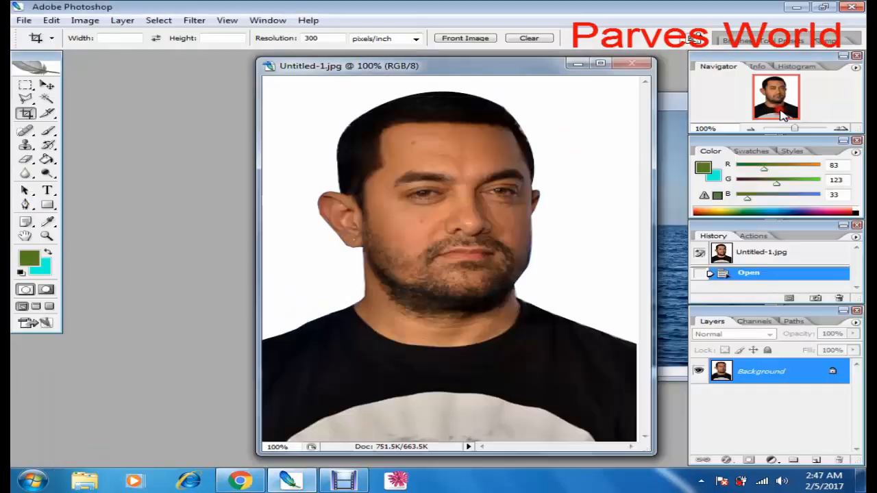
left_click(323, 132)
double_click(194, 130)
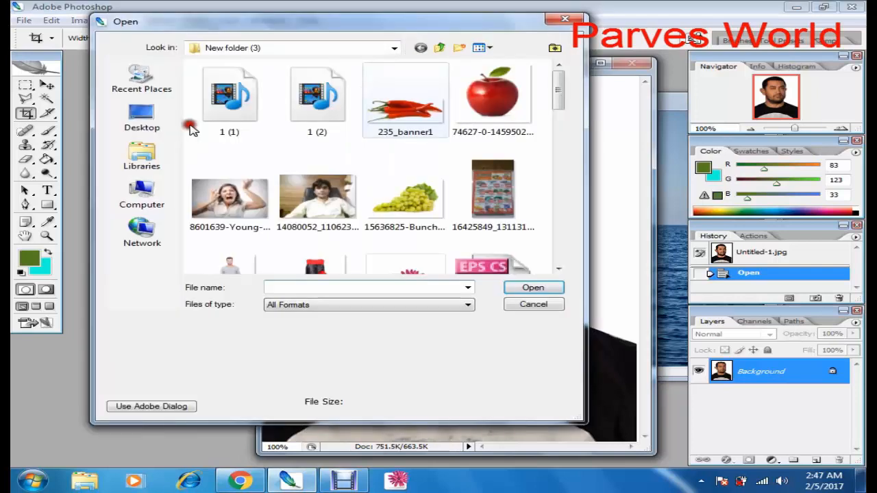
key("BackSpace")
scroll(494, 132, "down", 1)
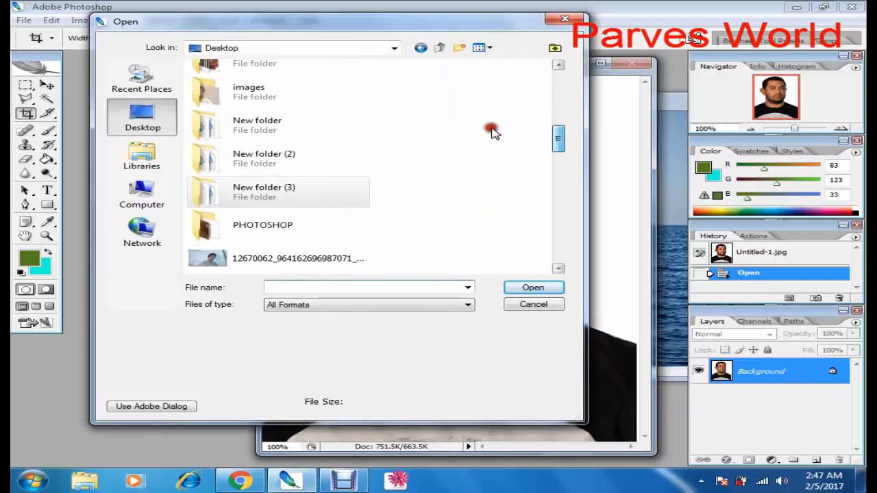
scroll(493, 131, "down", 5)
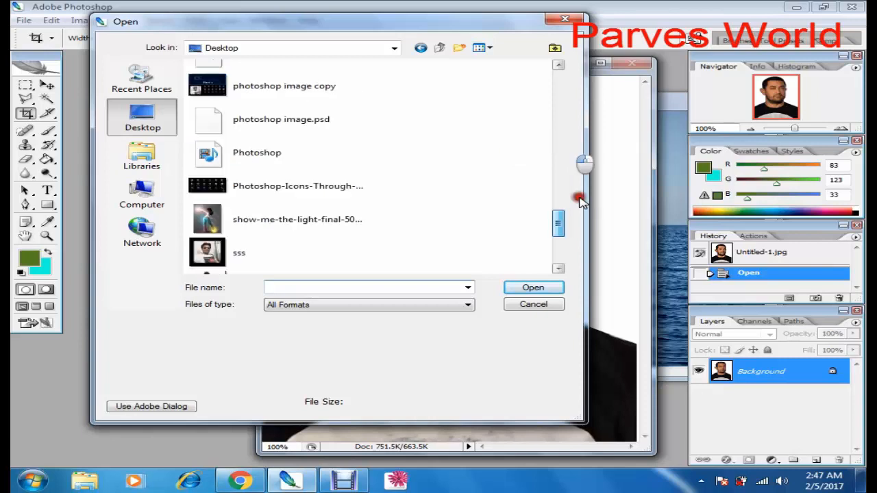
scroll(578, 200, "down", 1)
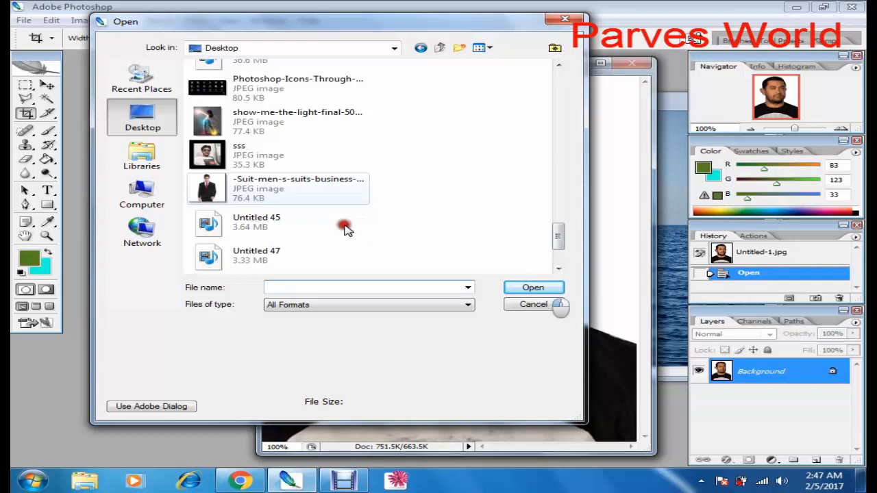
double_click(208, 189)
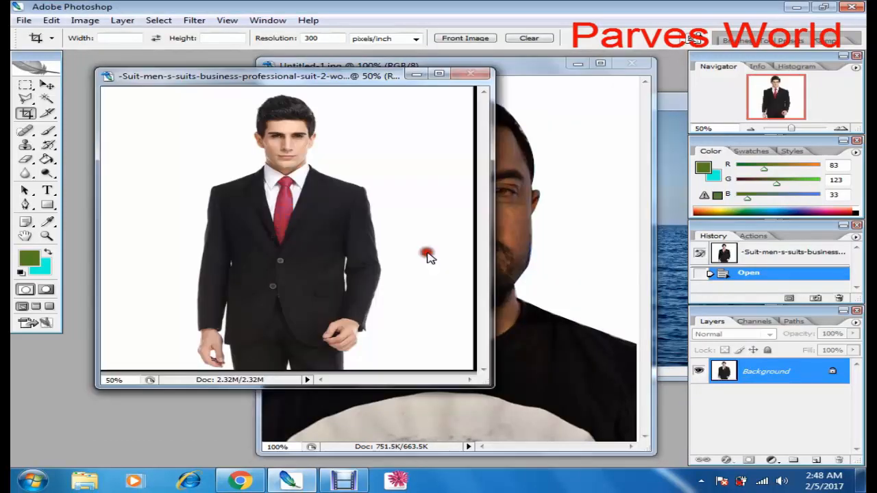
Step: Copy the Untitled-1.jpg portrait into the suit document with the Move tool and position it over the suited man's upper body
left_click_drag(388, 75, 295, 77)
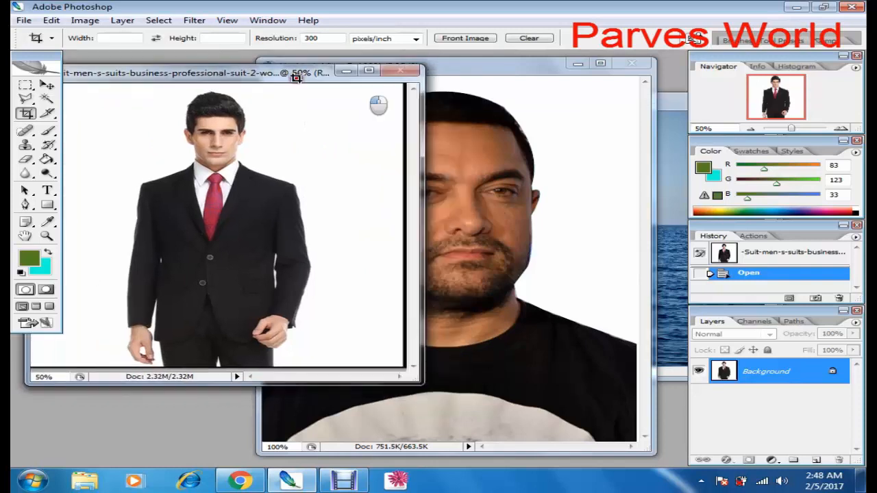
left_click(46, 85)
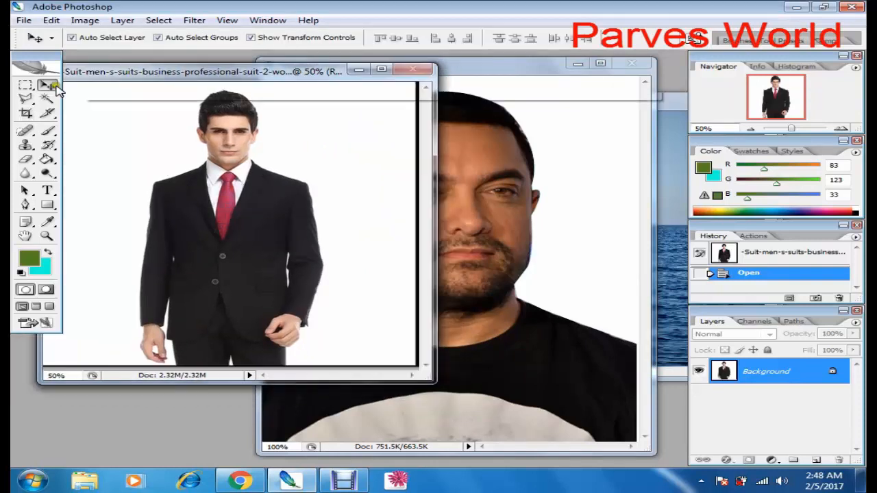
left_click(199, 83)
mouse_move(199, 83)
left_mouse_down()
mouse_move(92, 41)
mouse_move(505, 167)
mouse_move(478, 162)
mouse_move(343, 185)
mouse_move(163, 187)
mouse_move(291, 123)
mouse_move(296, 85)
left_mouse_up()
mouse_move(332, 251)
left_mouse_down()
mouse_move(274, 289)
mouse_move(333, 261)
left_mouse_up()
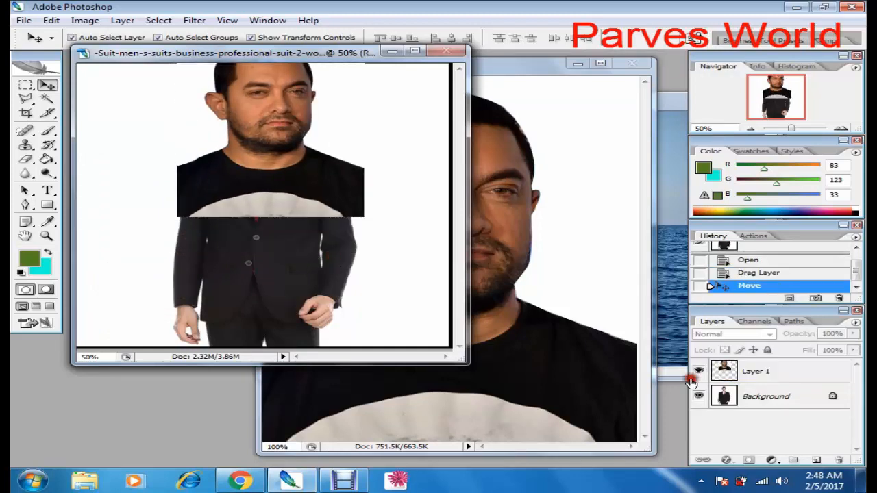
Step: Convert the suit document's Background into a regular layer named Layer 0 and reposition it beneath the portrait
double_click(837, 400)
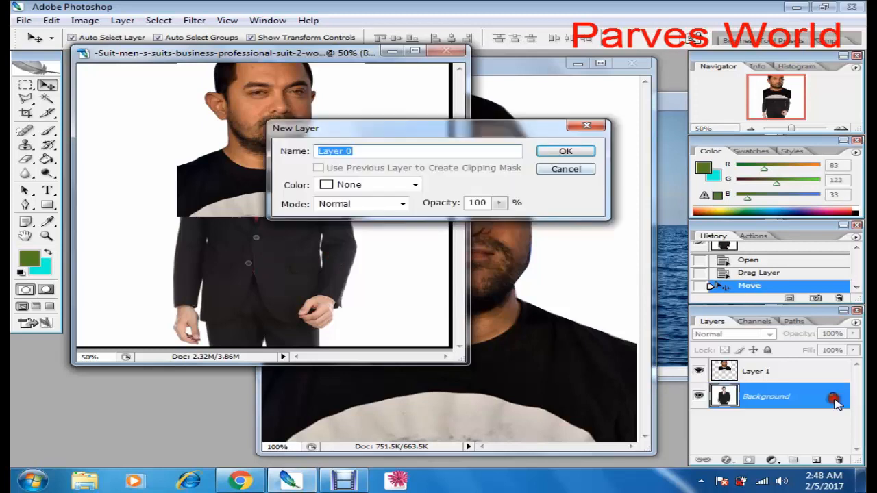
left_click(565, 152)
left_click_drag(468, 245, 416, 254)
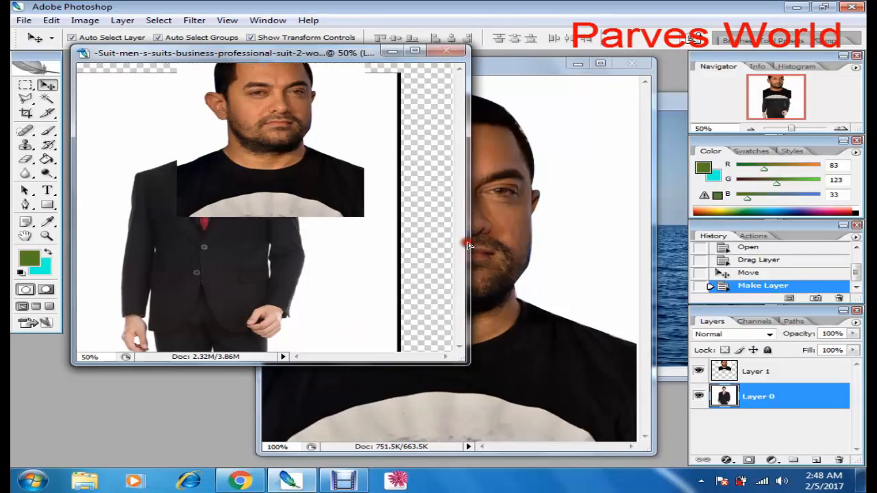
left_click_drag(467, 244, 335, 267)
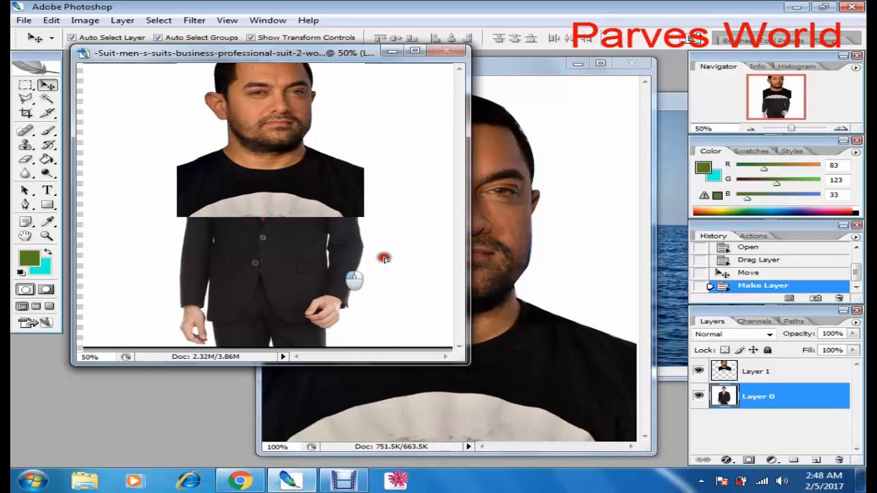
left_click_drag(374, 249, 380, 260)
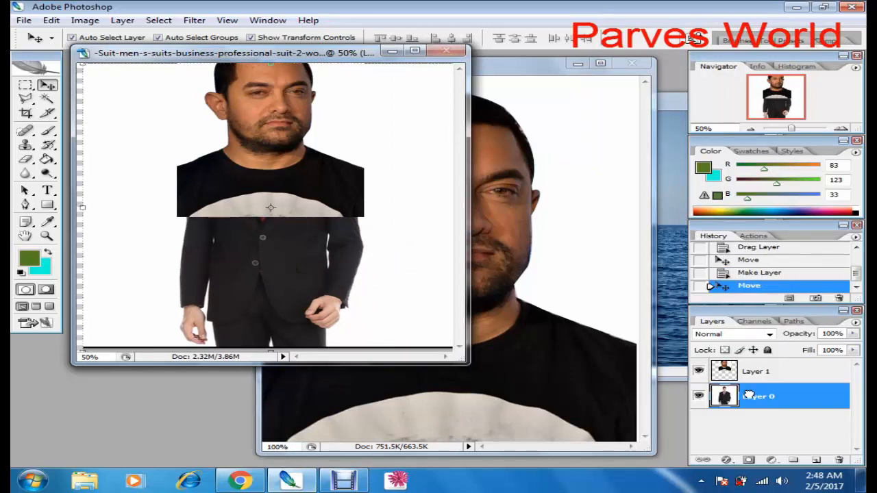
Step: Place Layer 0 above the portrait layer and shift the suit image slightly down and left on the canvas
left_click_drag(749, 395, 747, 367)
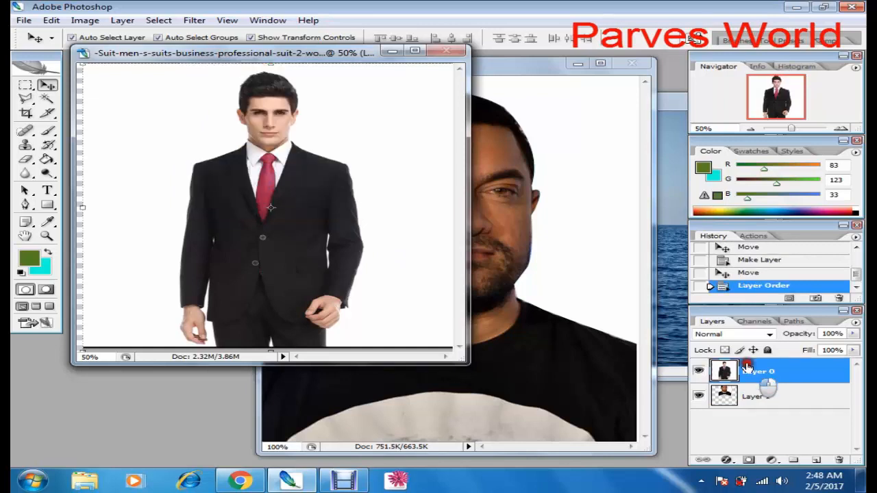
left_click_drag(238, 199, 303, 192)
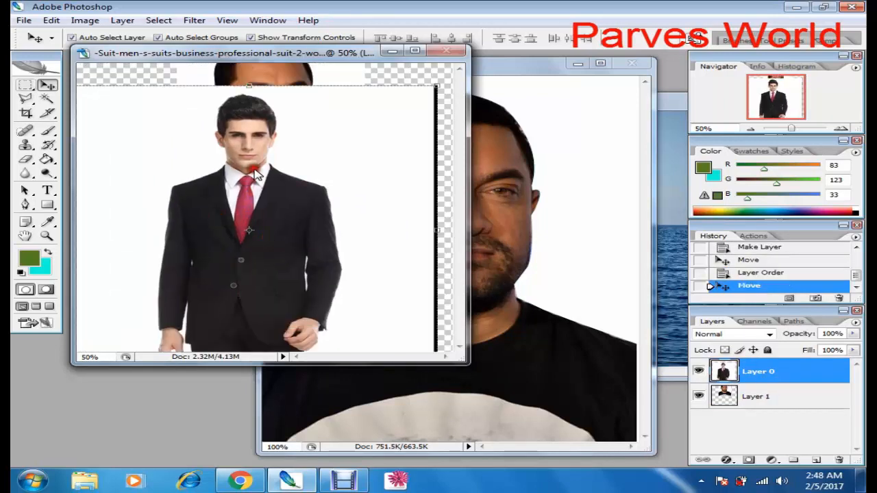
Step: Clear the suit model's head from Layer 0 with a rectangular marquee selection, then deselect
left_click(26, 87)
left_click_drag(155, 79, 346, 156)
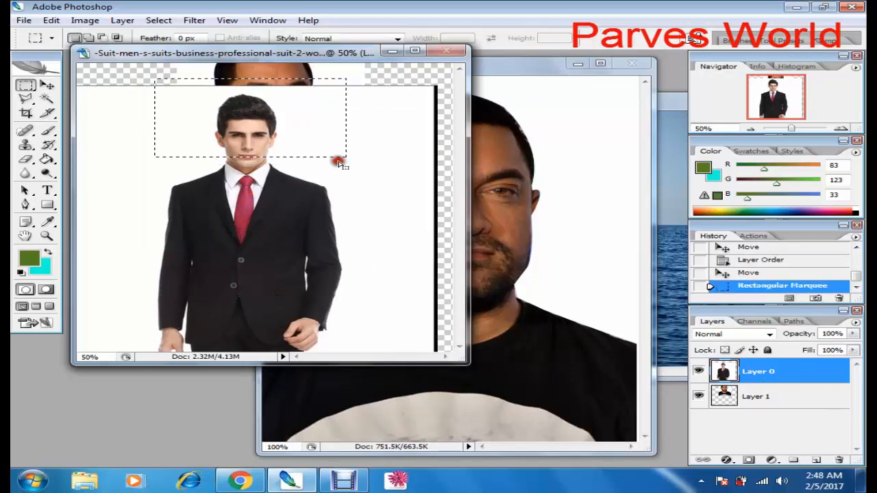
key("Delete")
key("ctrl+d")
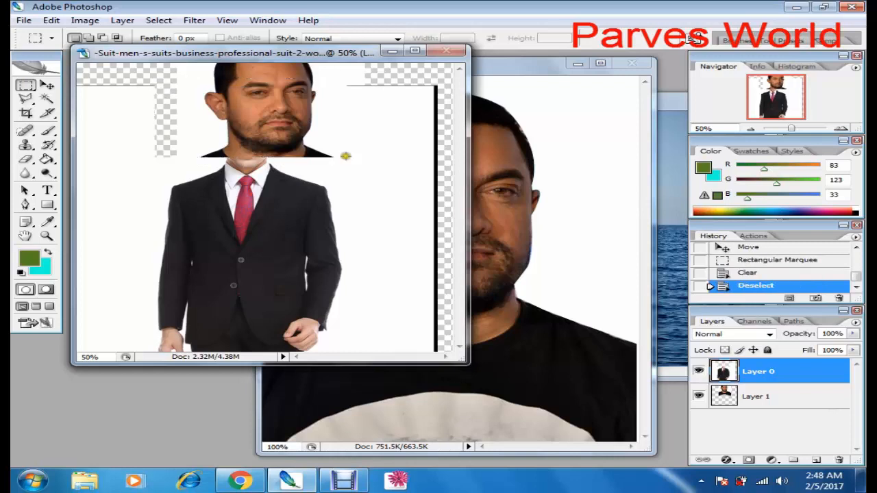
Step: Shift the suit layer right and slightly up, and lower the portrait layer toward the suit's neck
left_click(51, 85)
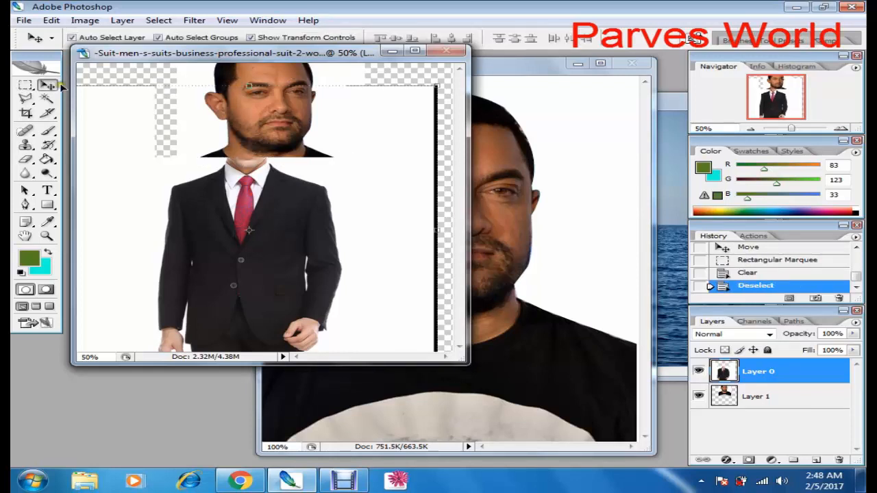
left_click_drag(204, 237, 227, 194)
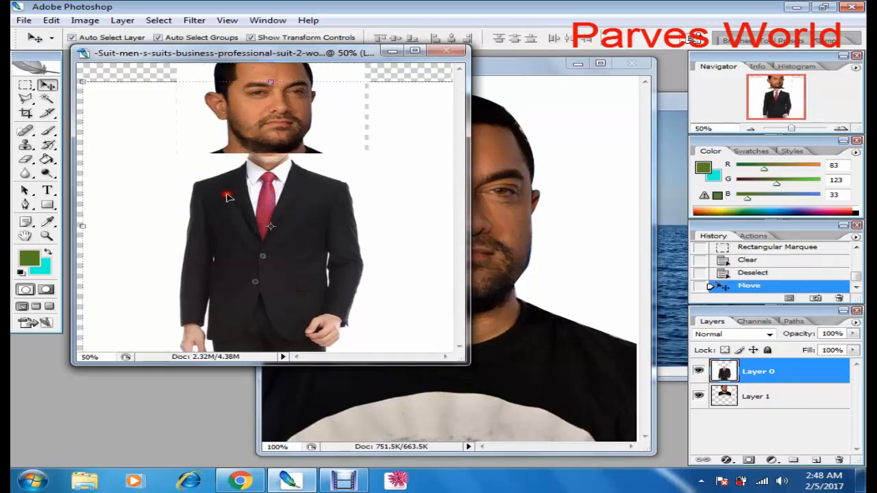
left_click_drag(268, 89, 270, 103)
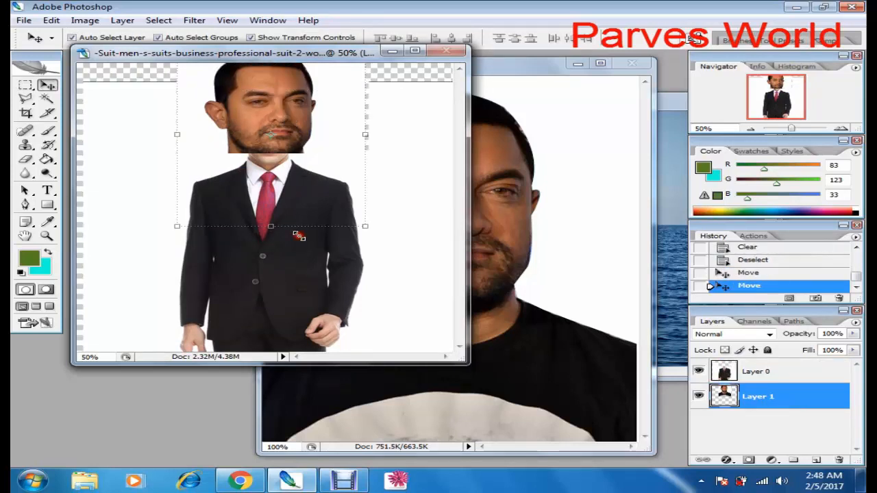
Step: Scale the portrait on Layer 1 down to about 55.4% and place the head above the suit collar
left_click_drag(366, 228, 308, 201)
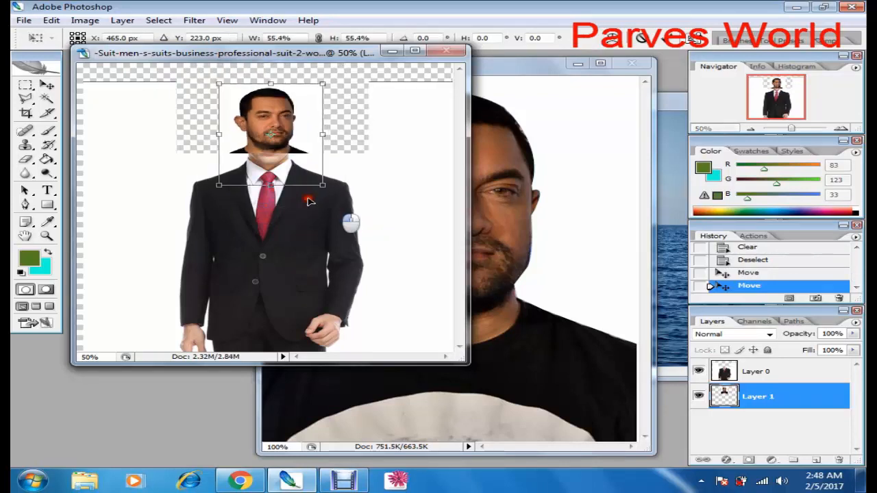
double_click(278, 110)
left_click_drag(278, 110, 283, 115)
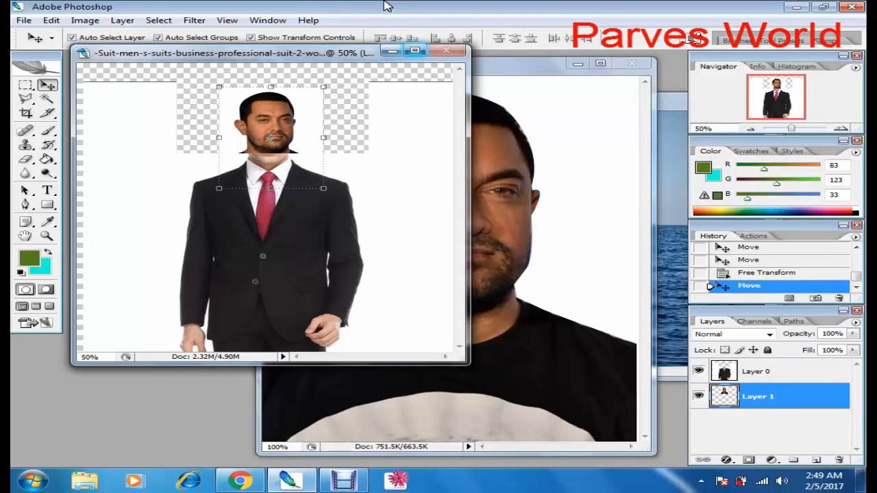
Step: Maximize the suit document and lower the portrait head slightly toward the shirt collar
left_click(415, 51)
key("ctrl+plus")
key("ctrl+plus")
key("ctrl+plus")
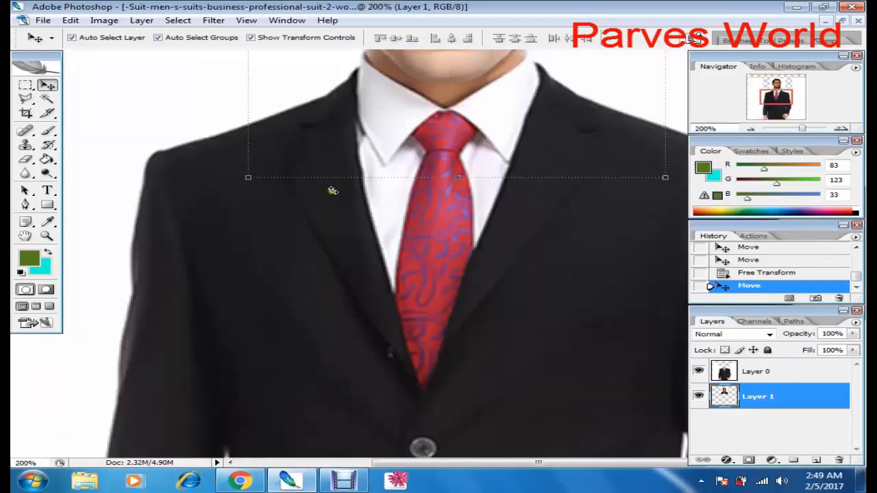
scroll(332, 190, "up", 5)
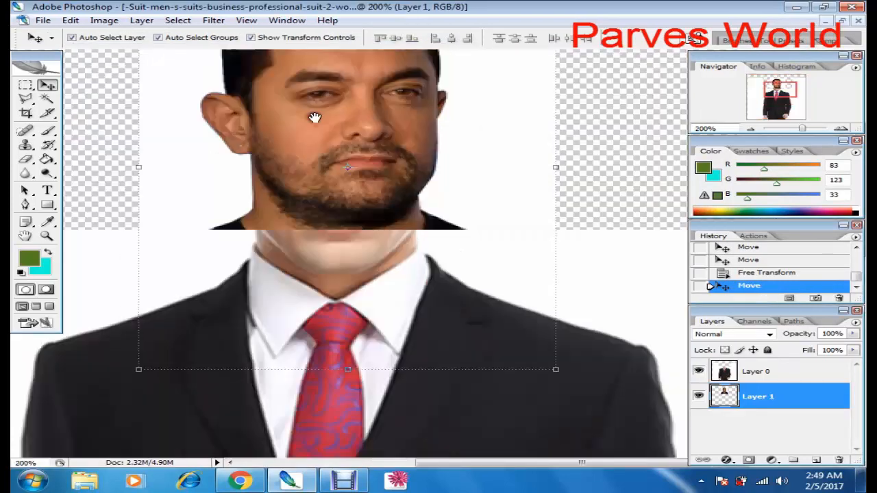
left_click_drag(302, 88, 302, 102)
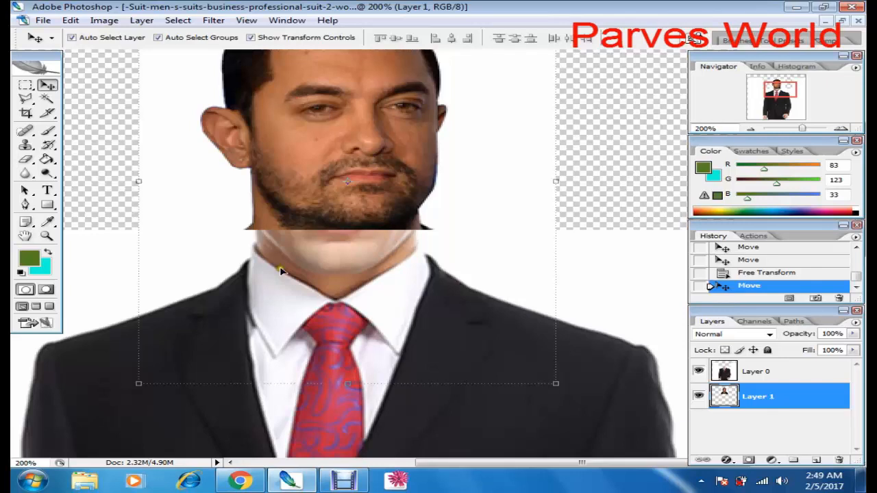
Step: Outline the suit model's leftover chin and neck along the collar edge with the Polygonal Lasso tool
key("l")
left_click(23, 100)
left_click(23, 100)
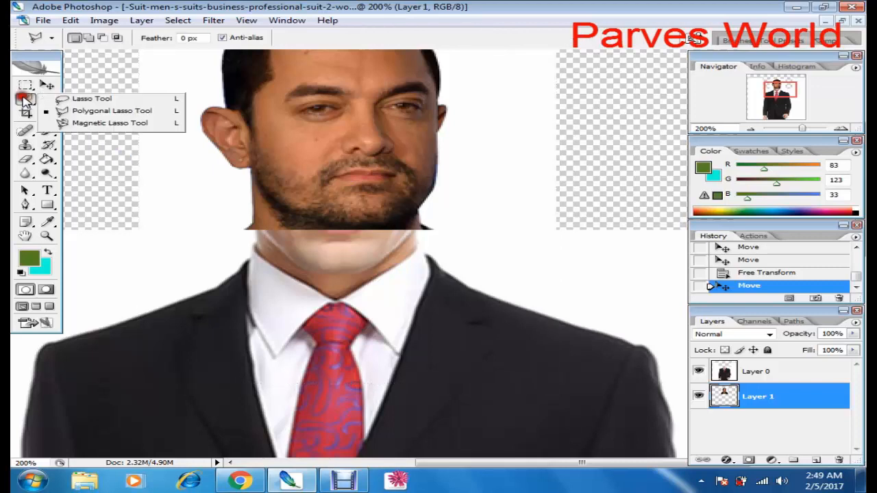
left_click(27, 99)
left_click(245, 232)
left_click(251, 238)
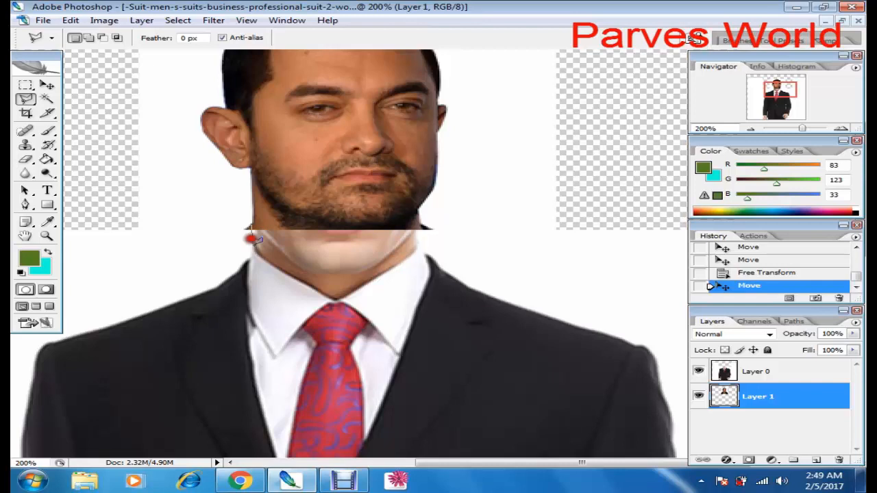
left_click(256, 246)
left_click(261, 256)
left_click(273, 265)
left_click(282, 272)
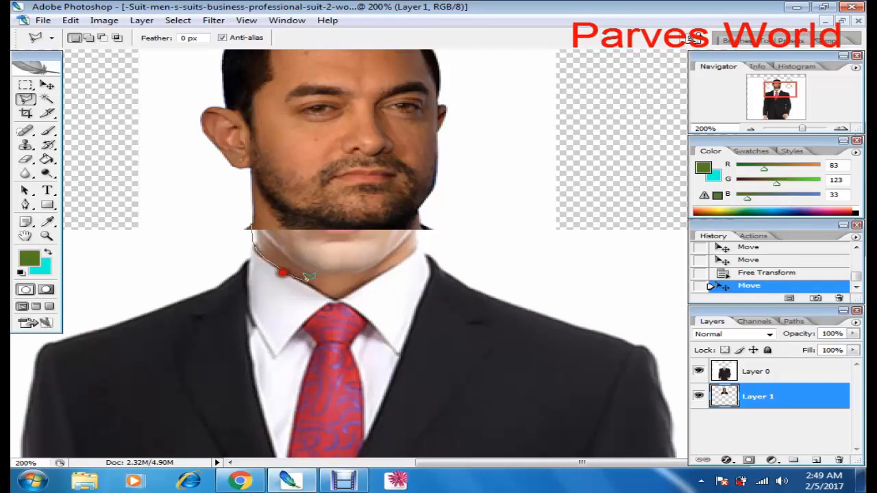
left_click(310, 285)
left_click(339, 300)
left_click(370, 283)
left_click(393, 265)
left_click(414, 251)
double_click(442, 217)
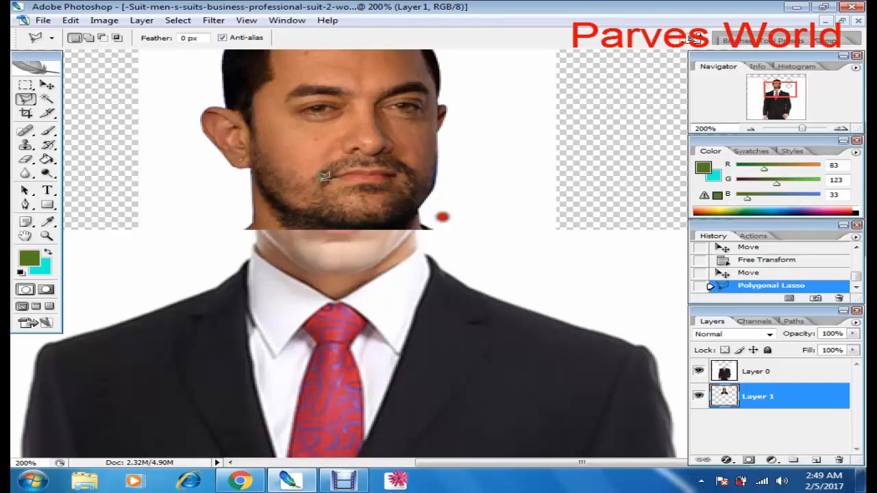
left_click(317, 185)
double_click(339, 180)
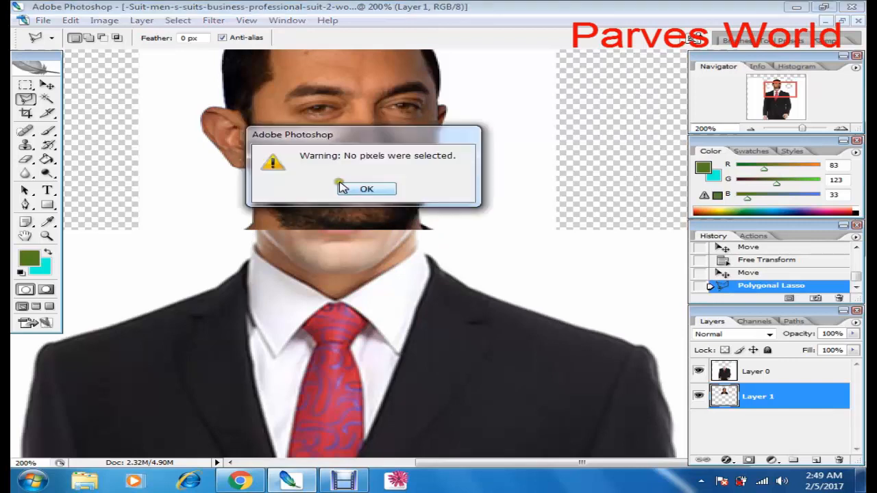
left_click(344, 188)
key("ctrl+z")
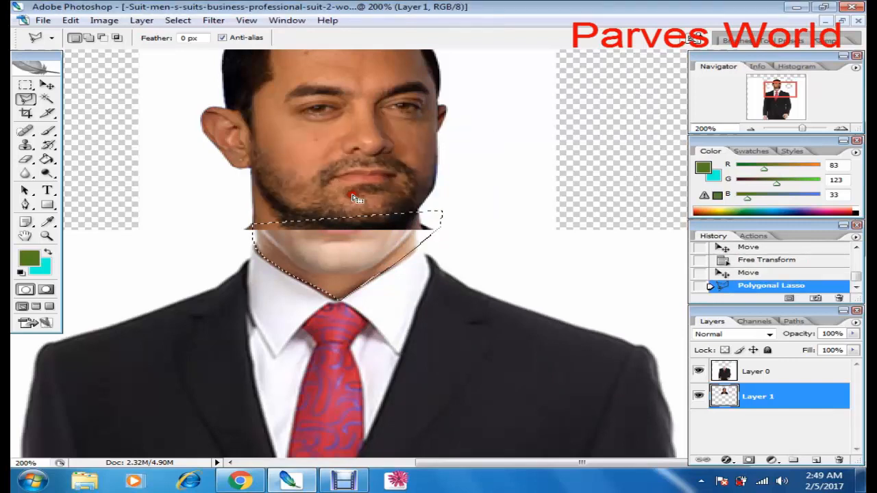
key("Delete")
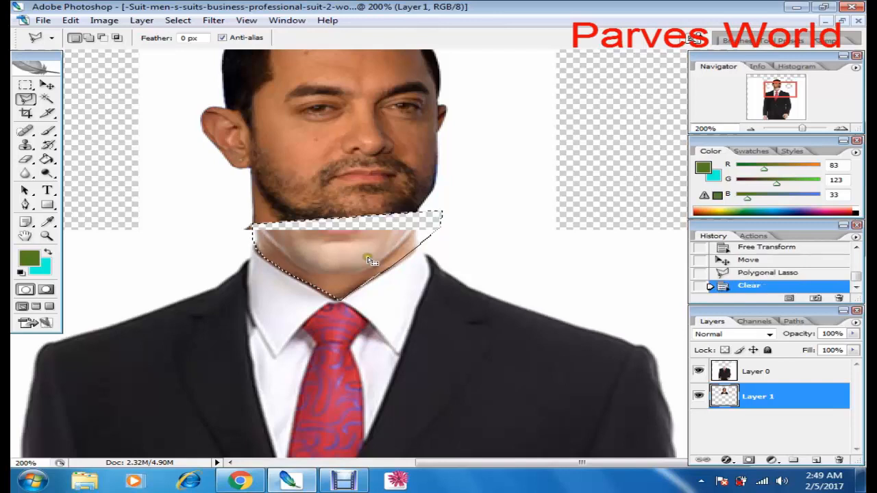
key("ctrl+z")
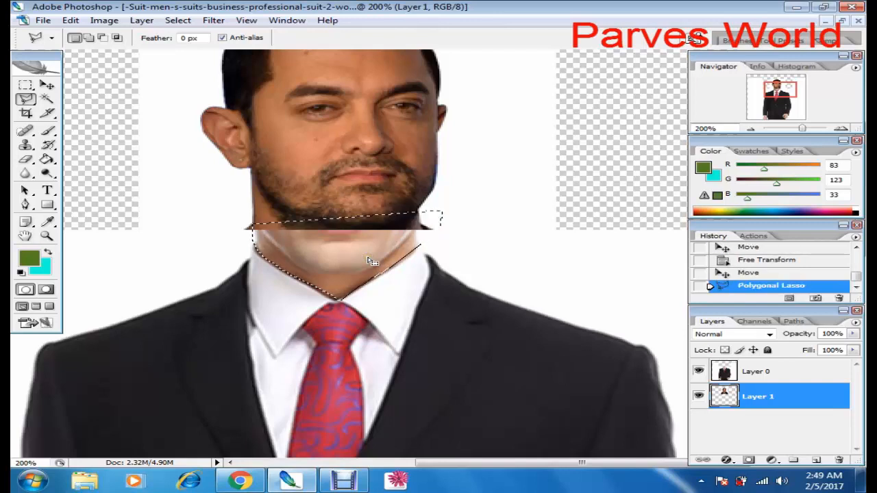
Step: Clear the selected chin and neck area from the suit on Layer 0, then deselect
left_click(734, 376)
key("Delete")
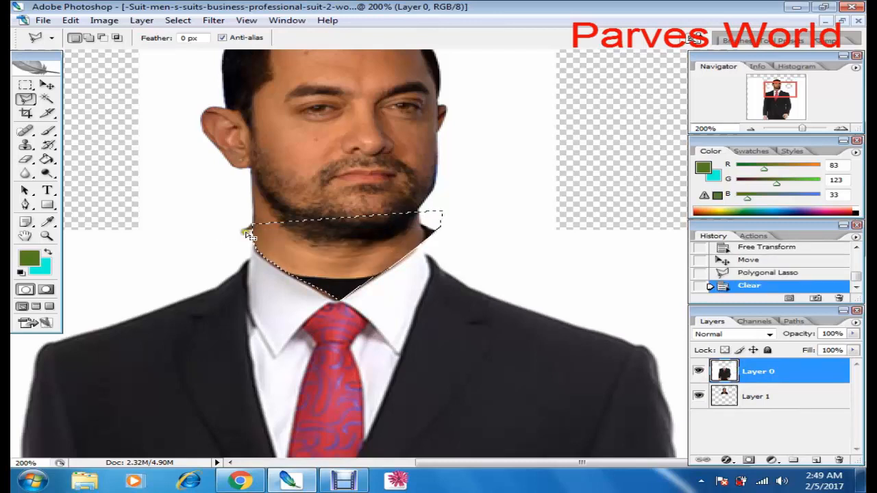
left_click(351, 246)
Step: Move the portrait head down behind the suit so his neck meets the shirt collar
left_click(47, 85)
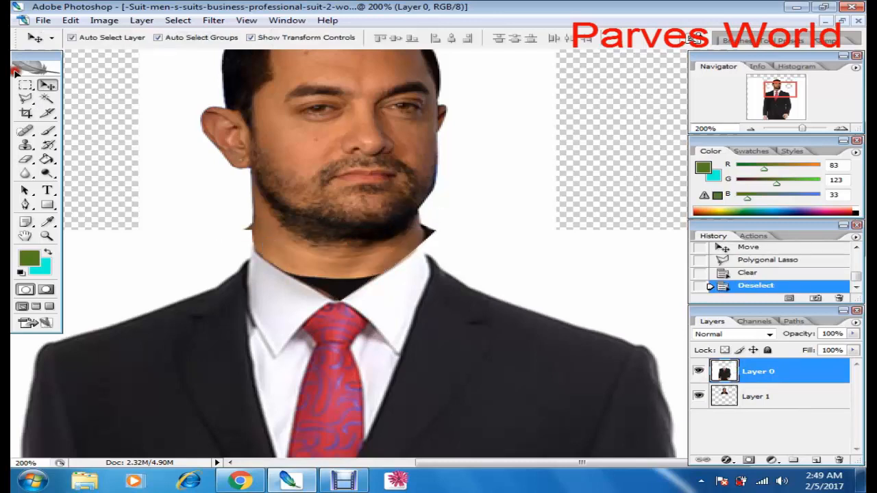
left_click_drag(344, 98, 350, 126)
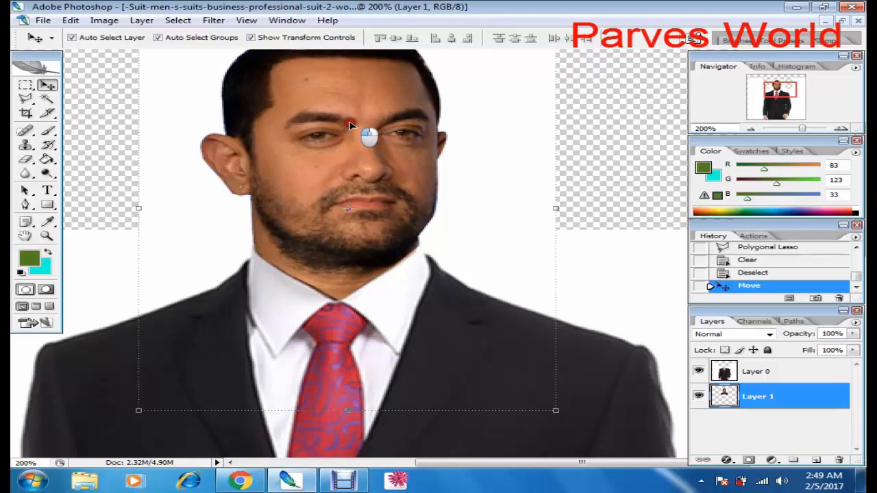
left_click(589, 184)
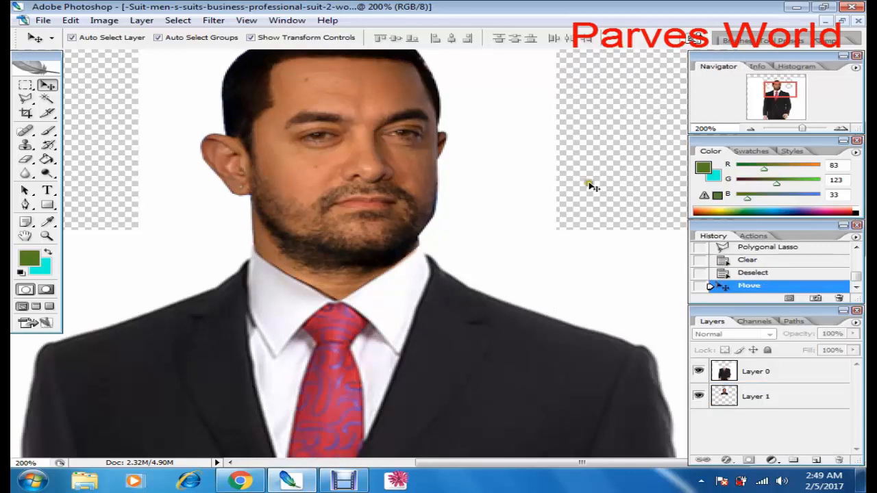
key("ctrl+minus")
key("ctrl+minus")
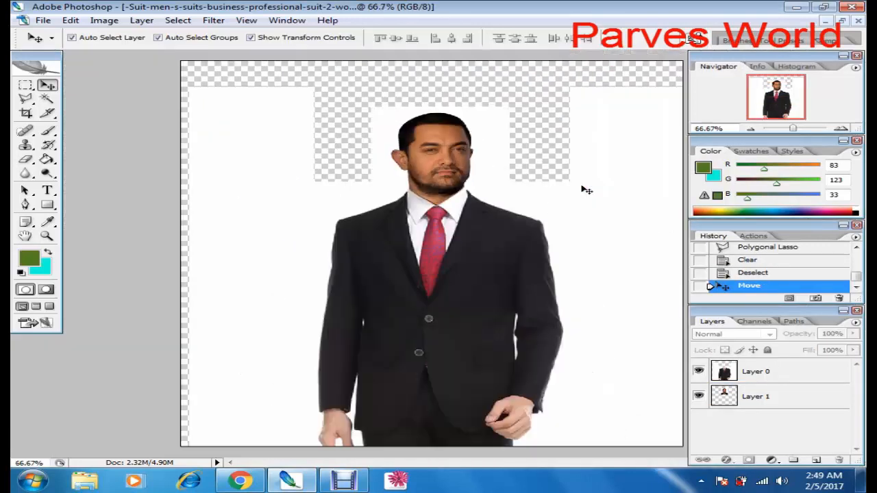
left_click(505, 166)
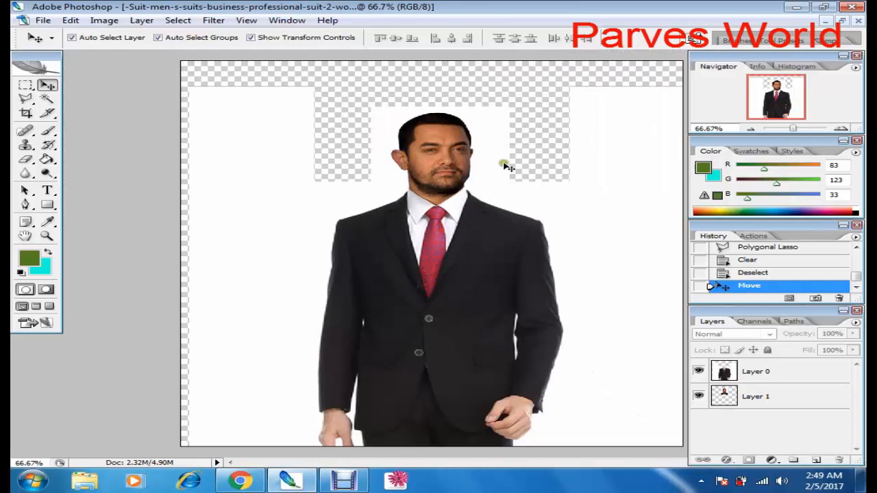
Step: Remove the white background around the head on Layer 1 using the Magic Wand at tolerance 32, then deselect
key("ctrl+plus")
key("ctrl+plus")
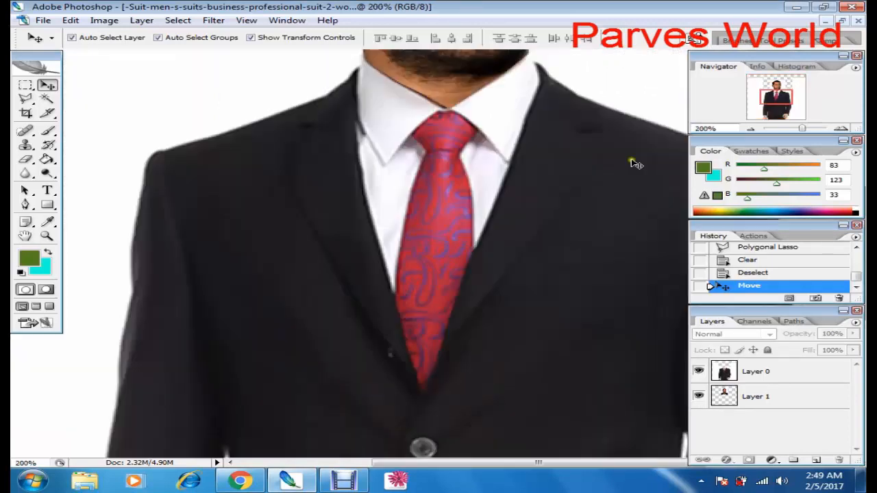
left_click_drag(636, 165, 522, 278)
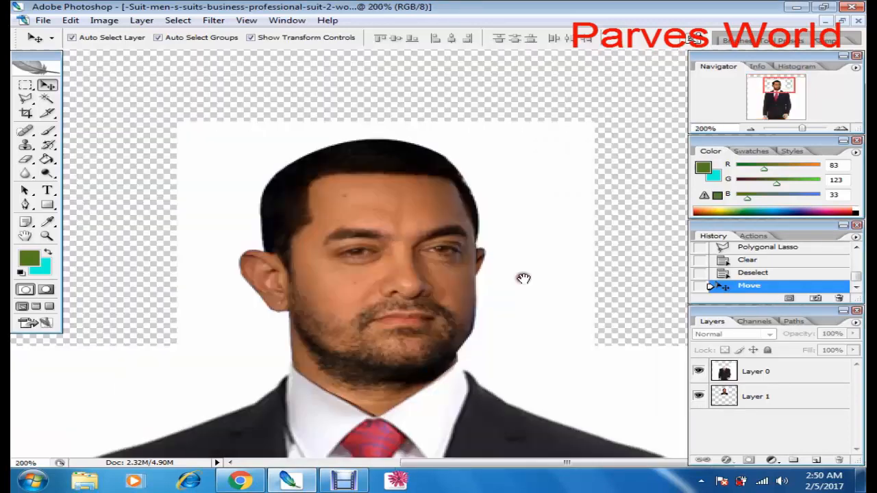
left_click(526, 181)
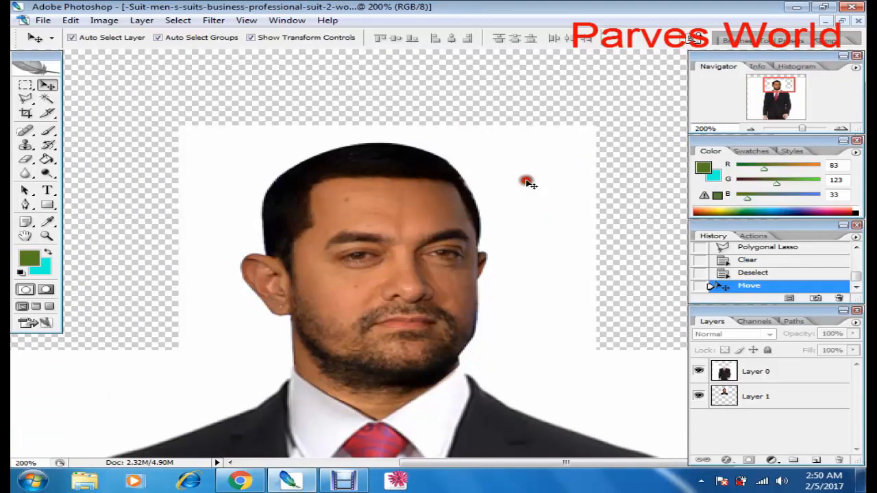
left_click(47, 100)
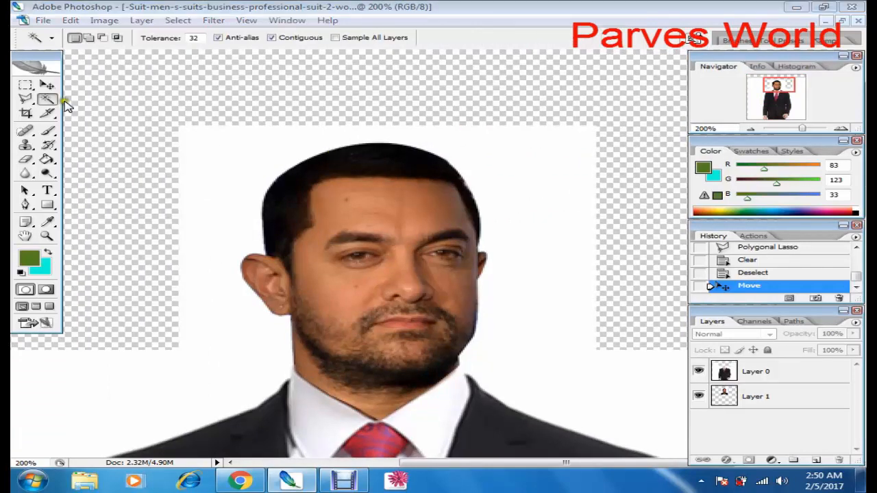
left_click(207, 149)
left_click(383, 189)
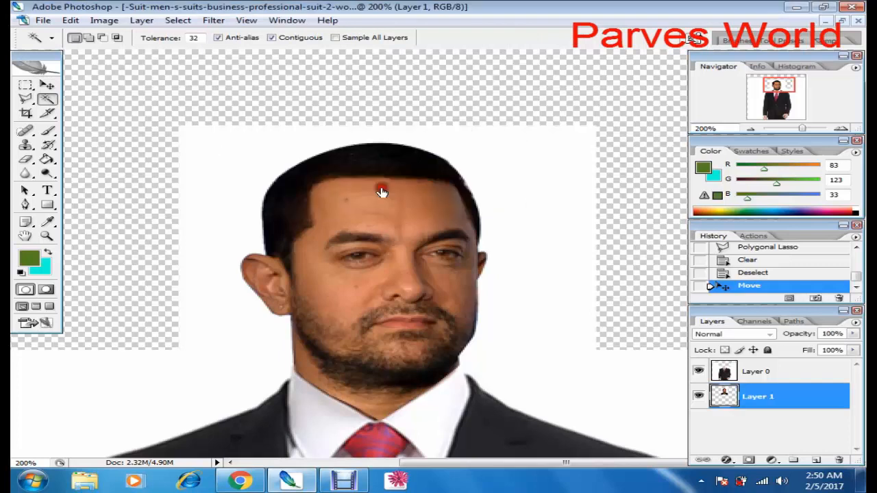
left_click(754, 397)
left_click(539, 151)
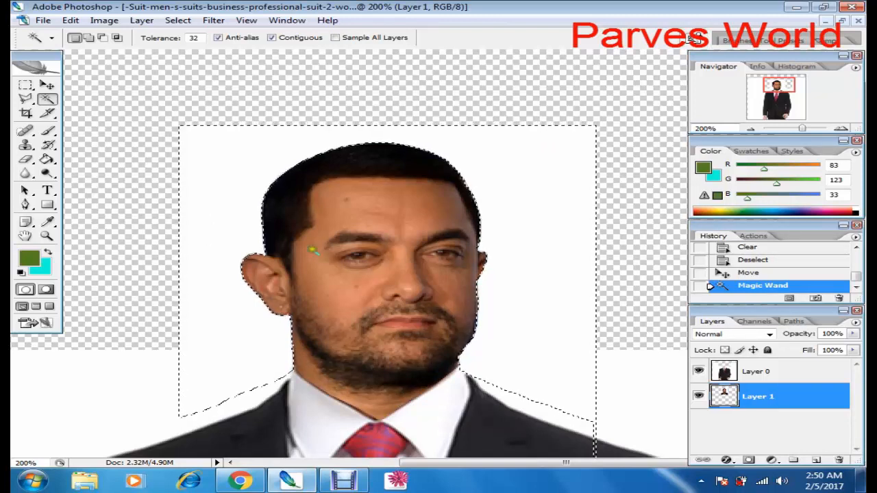
key("Delete")
key("ctrl+d")
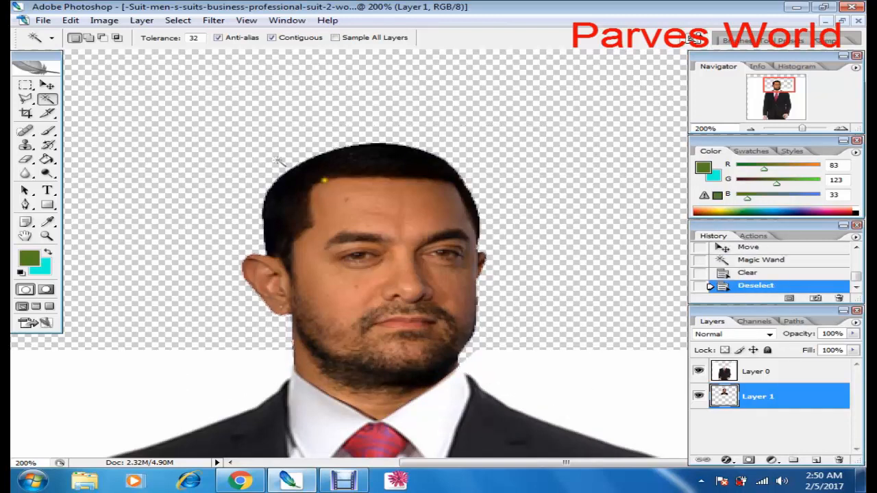
Step: Try selecting the background around the suit with the Magic Wand on Layer 1 and on Layer 0
left_click(277, 161)
scroll(346, 200, "down", 5)
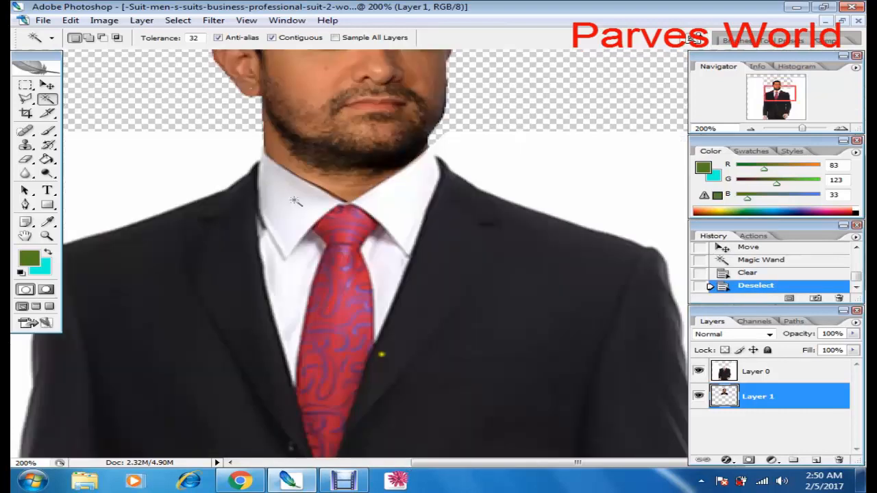
left_click(225, 189)
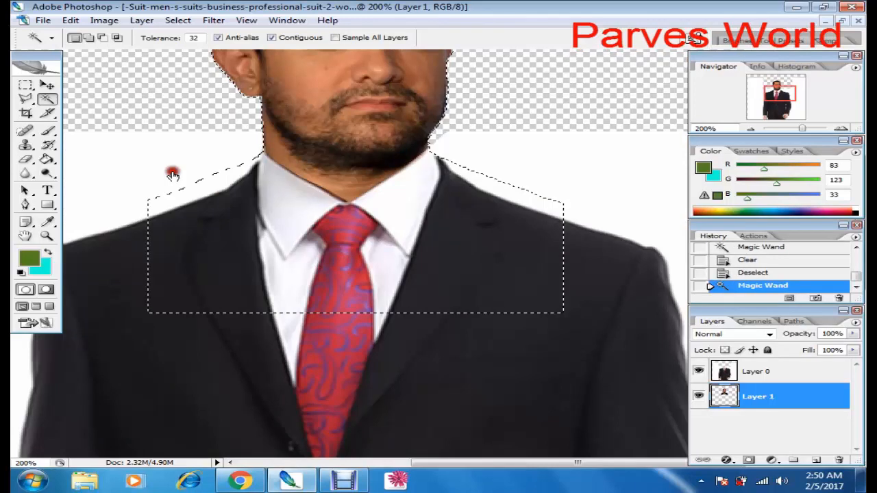
key("ctrl+d")
left_click(754, 373)
left_click(616, 163)
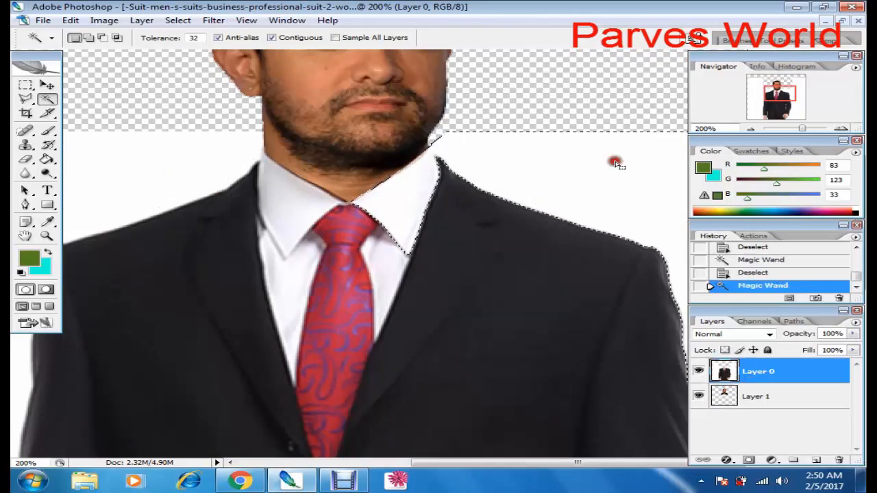
key("ctrl+d")
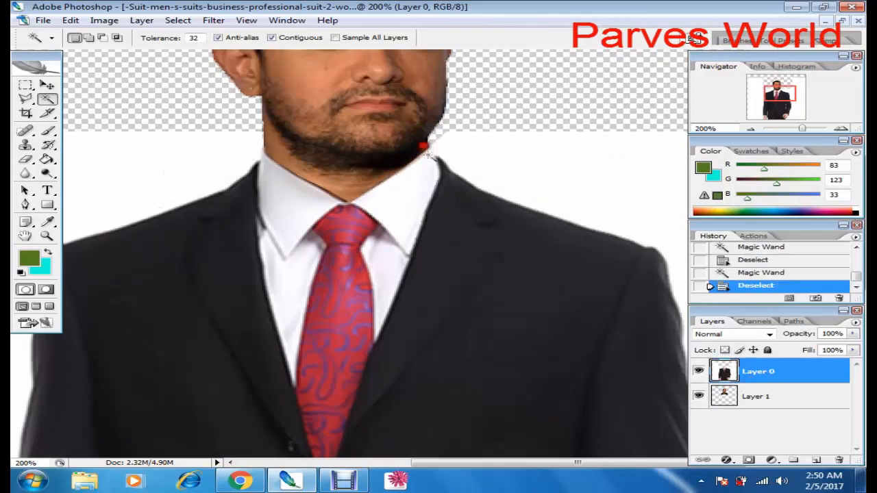
Step: Cut away the white patch between the beard and the right-hand shoulder on Layer 0 using the Polygonal Lasso, then deselect
key("l")
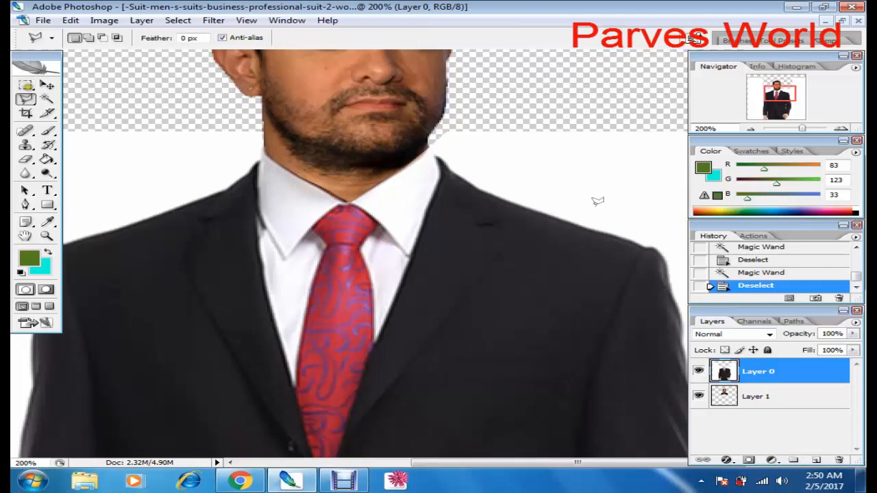
left_click(550, 182)
mouse_move(426, 157)
left_mouse_down()
mouse_move(432, 139)
mouse_move(433, 151)
left_mouse_up()
left_click(445, 164)
left_click(478, 183)
left_click(516, 122)
left_click(463, 110)
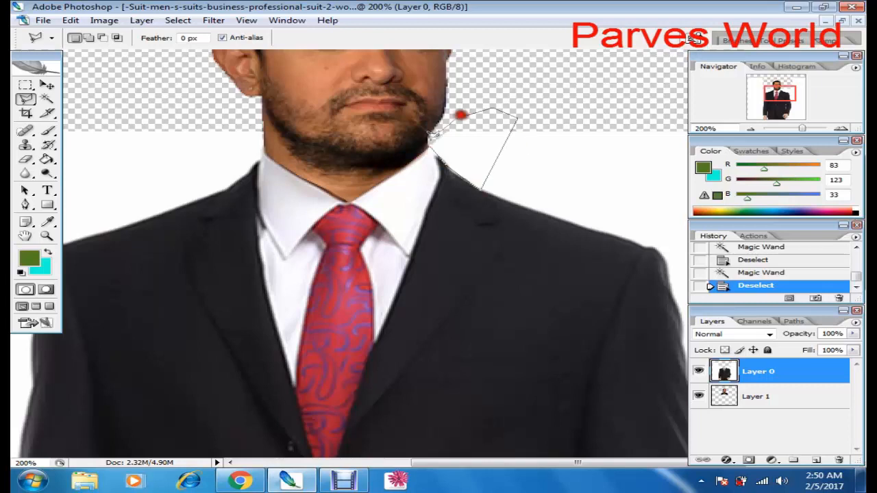
left_click(430, 140)
key("Delete")
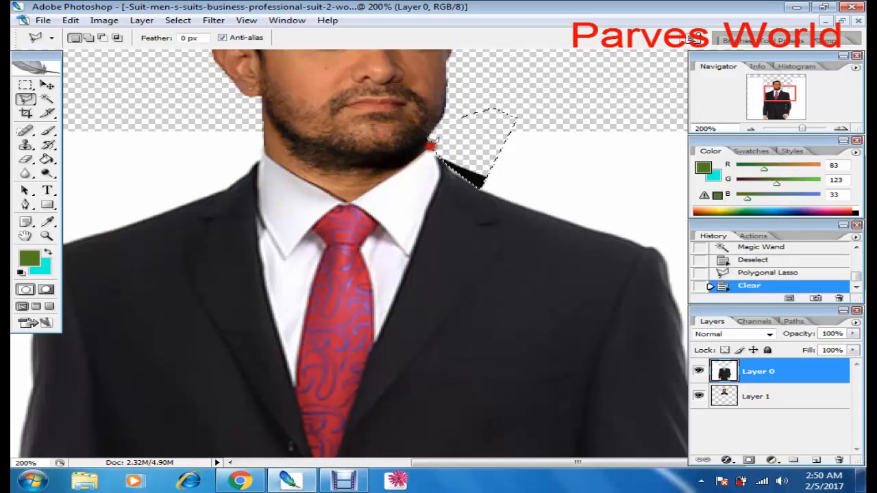
key("ctrl+d")
left_click(430, 143)
key("ctrl+d")
Step: Remove the remaining white background on both sides of the suit on Layer 0 using the Magic Wand at tolerance 32, then deselect
left_click(47, 99)
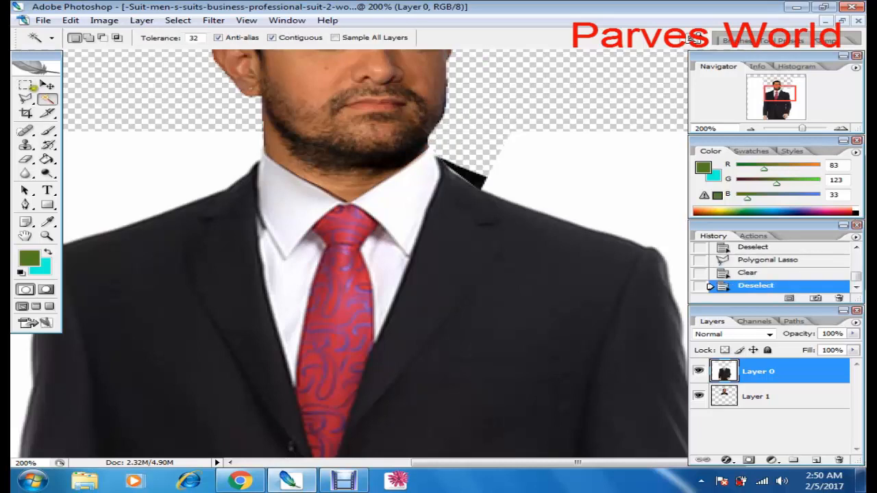
left_click(263, 161)
left_click(586, 168)
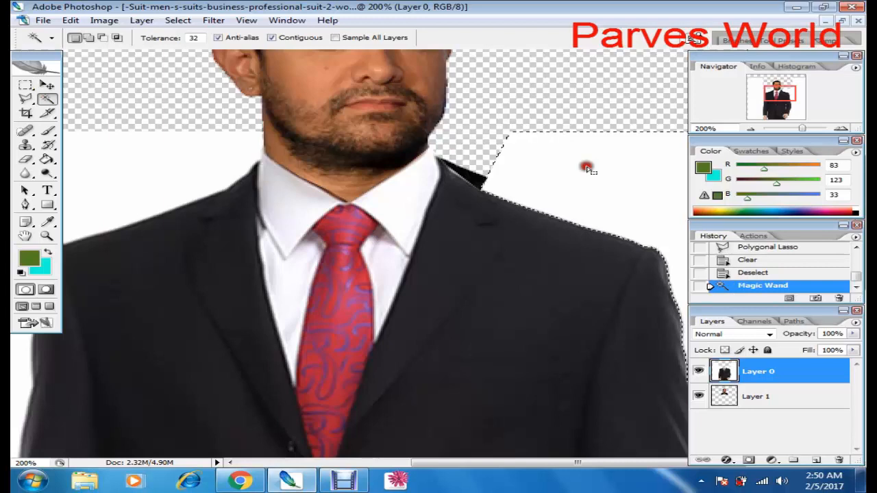
key("Delete")
left_click(233, 159)
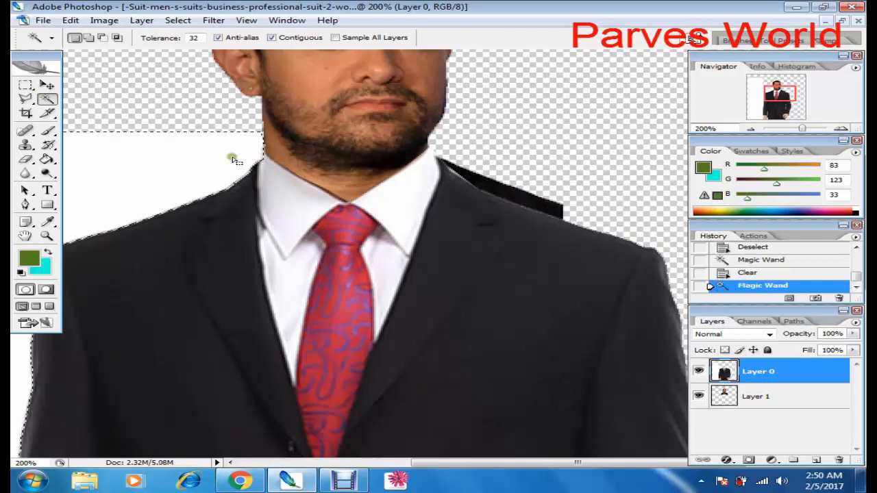
key("Delete")
left_click(210, 169)
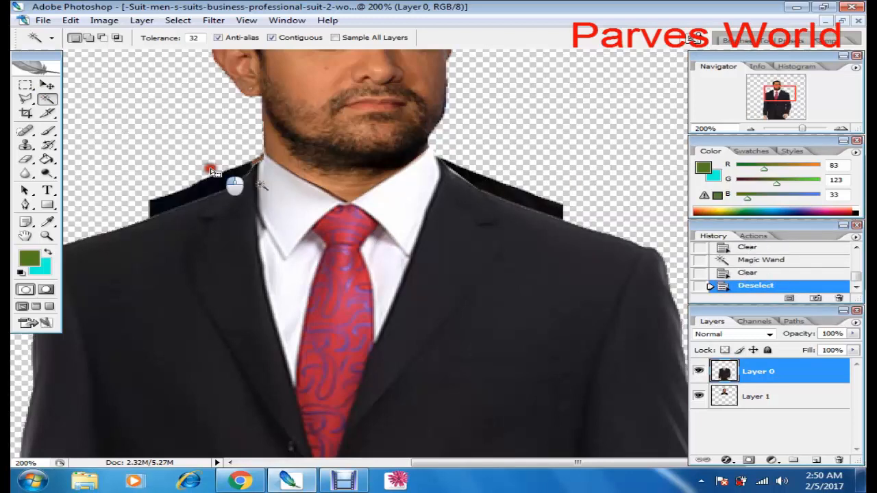
key("ctrl+minus")
key("ctrl+minus")
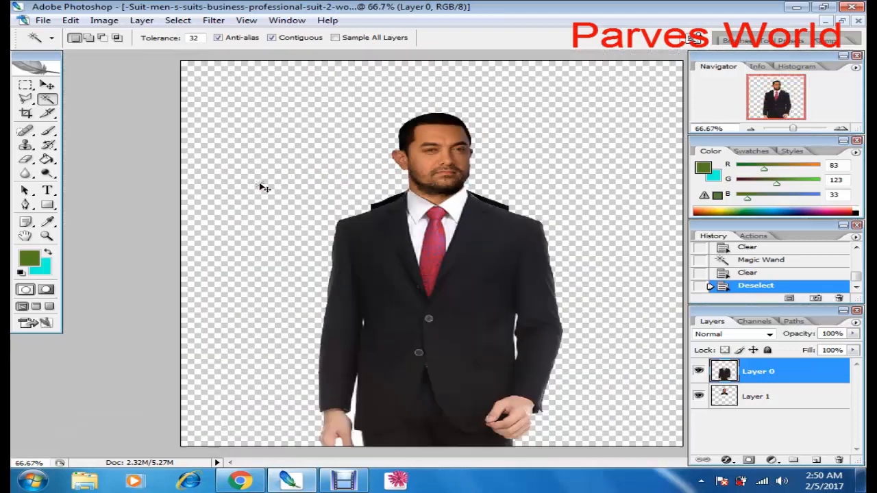
left_click(269, 140)
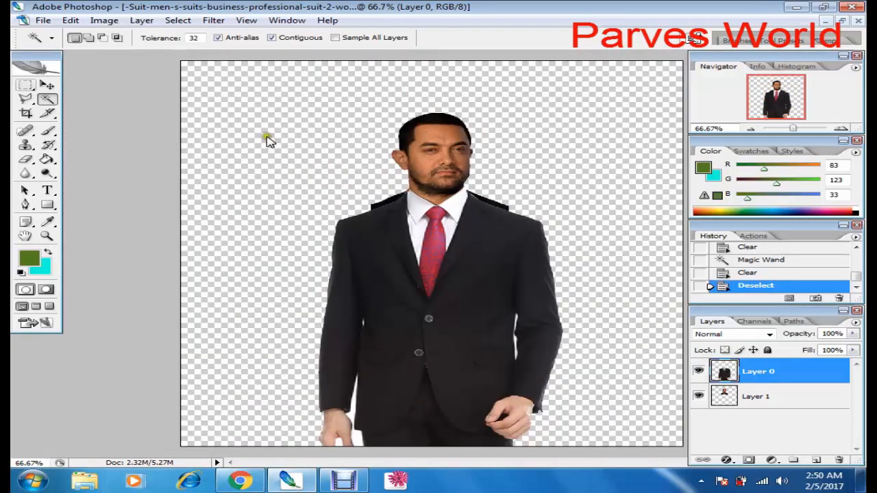
Step: Clear the black remnant above the right-hand shoulder from Layer 1 with a Polygonal Lasso selection at 0 px feather
left_click(48, 85)
left_click(486, 244)
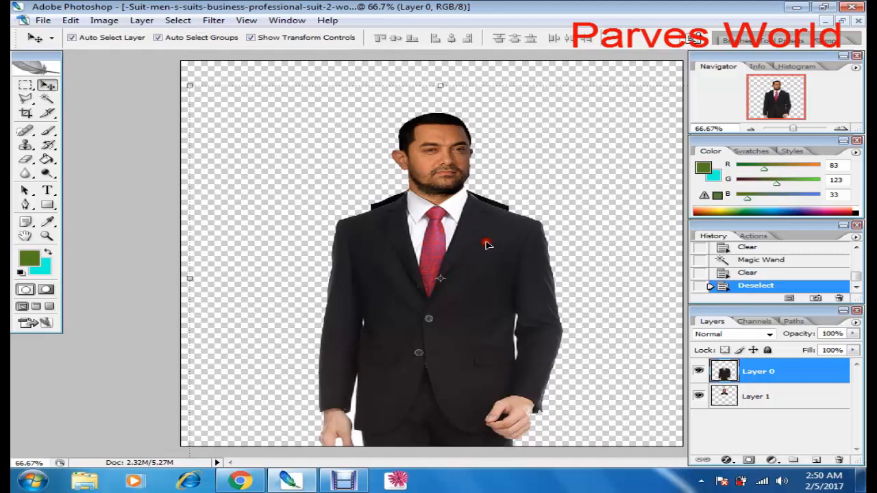
left_click(451, 198)
left_click(483, 209)
key("ctrl+plus")
key("ctrl+plus")
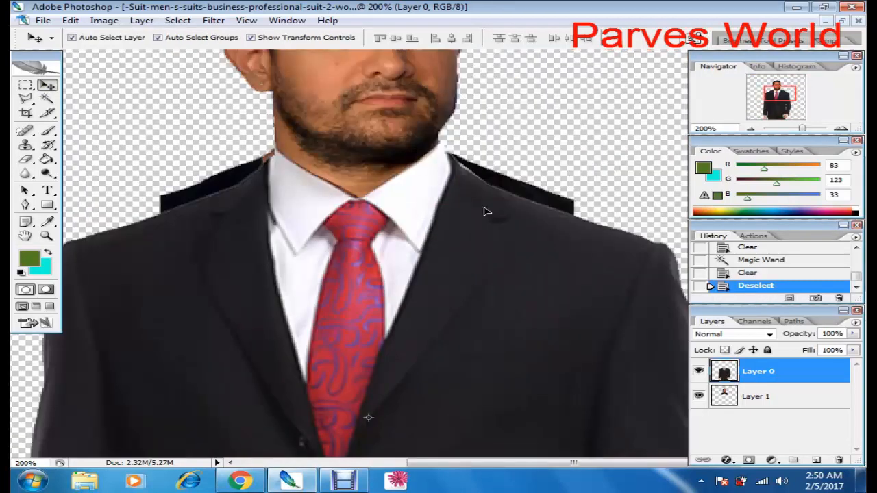
left_click(482, 173)
left_click(504, 183)
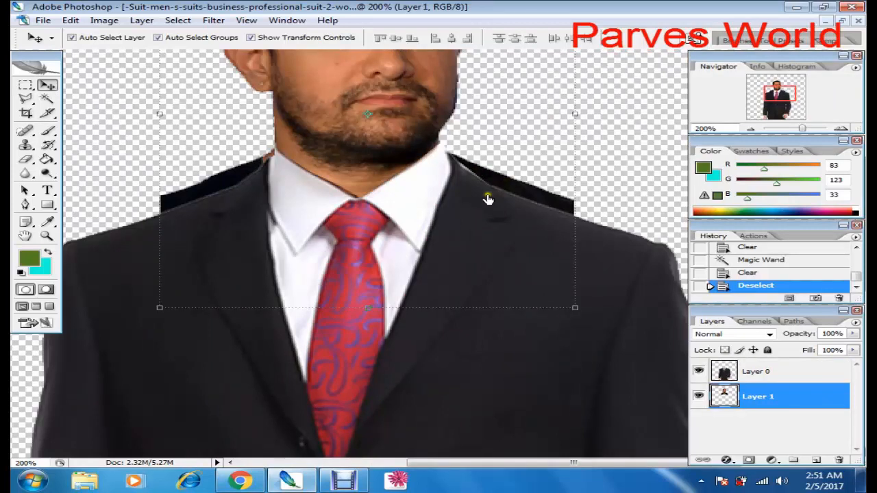
key("l")
left_click(69, 166)
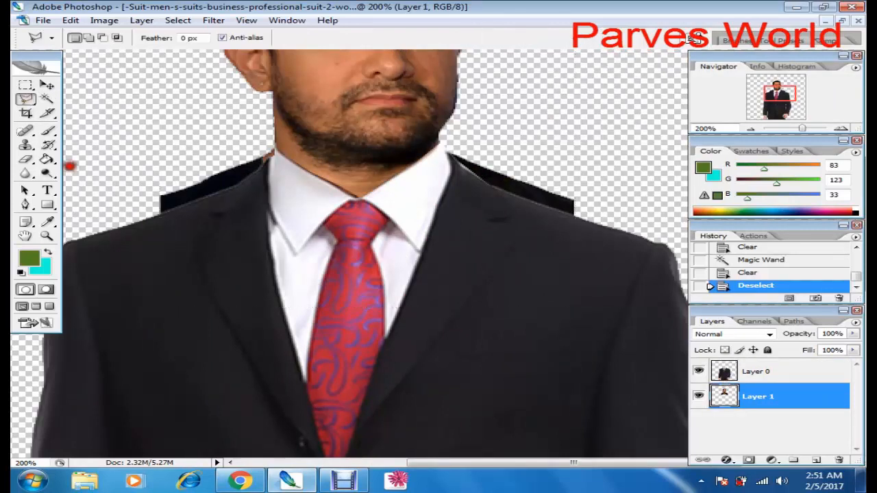
mouse_move(372, 194)
left_mouse_down()
mouse_move(446, 141)
mouse_move(492, 267)
mouse_move(480, 146)
left_mouse_up()
left_click(448, 145)
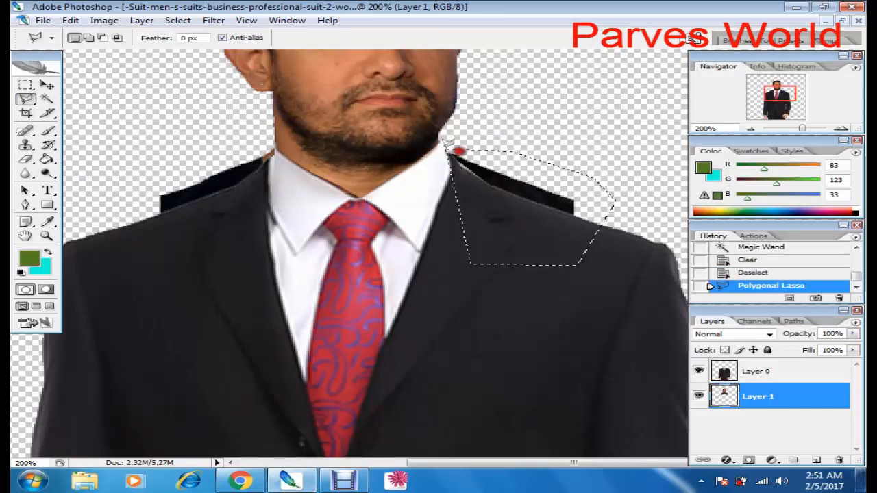
key("Delete")
key("ctrl+d")
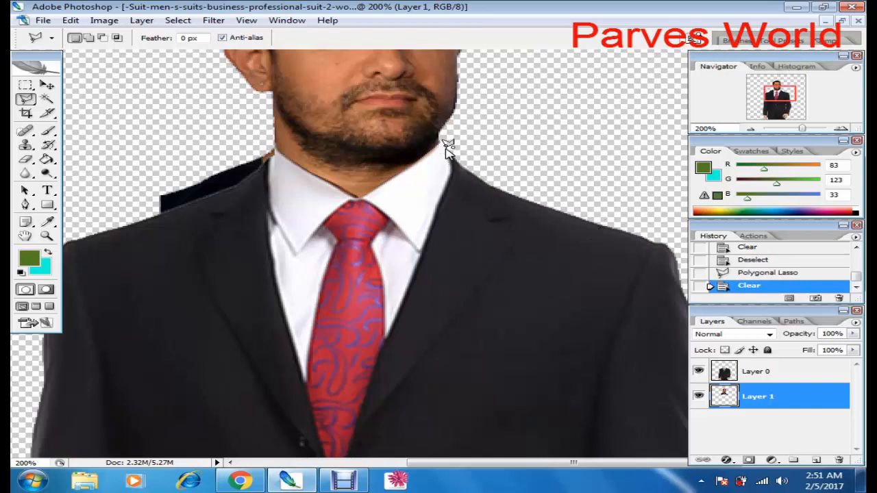
Step: Outline the black remnant above the left-hand shoulder on Layer 1 with the Polygonal Lasso, clear it, and deselect
left_click(445, 149)
left_click(257, 132)
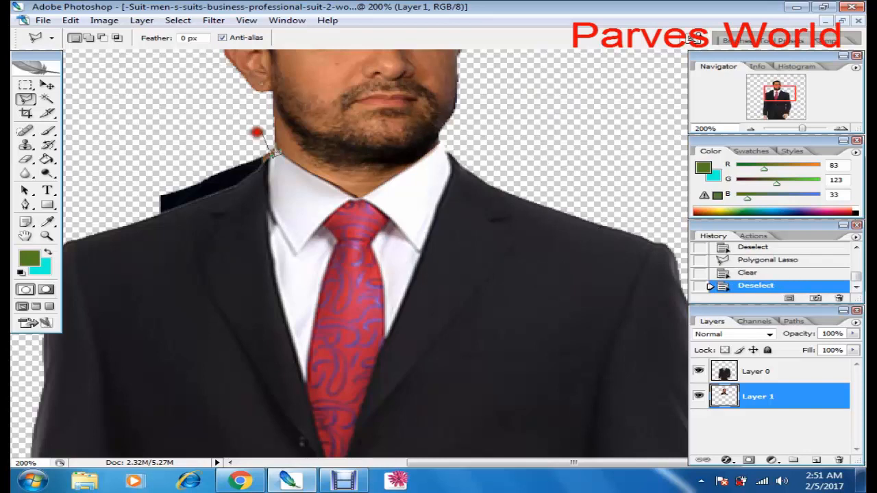
left_click(274, 160)
left_click(284, 225)
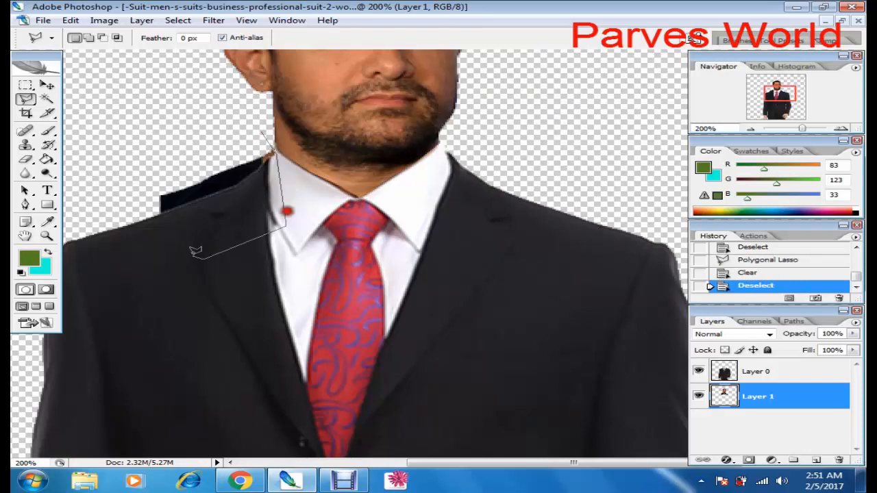
left_click(203, 259)
left_click(125, 208)
left_click(144, 152)
left_click(191, 136)
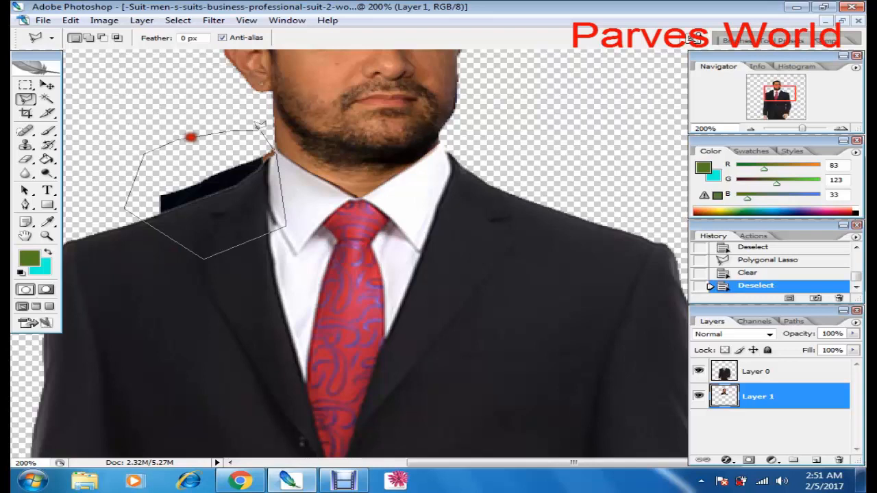
left_click(261, 131)
key("Delete")
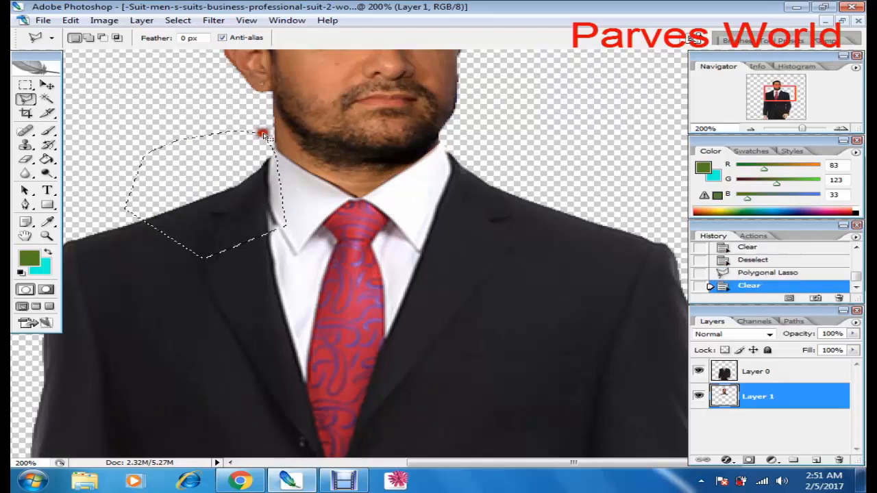
key("ctrl+d")
key("ctrl+minus")
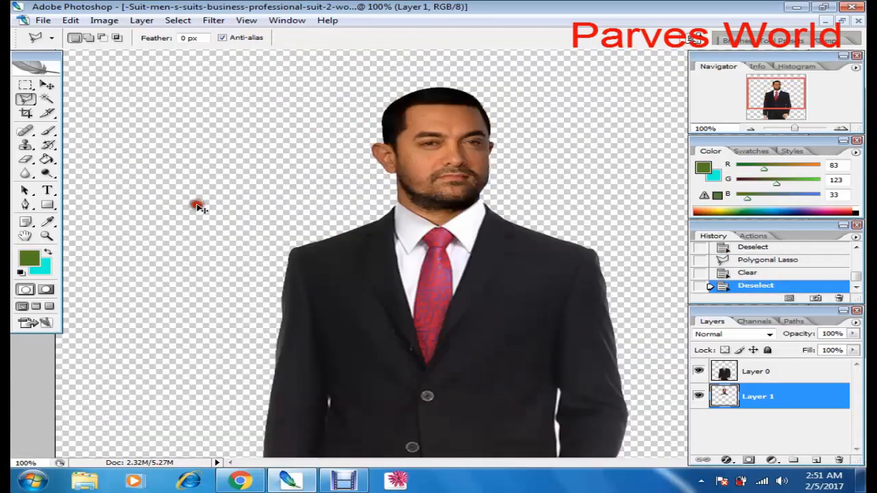
key("ctrl+minus")
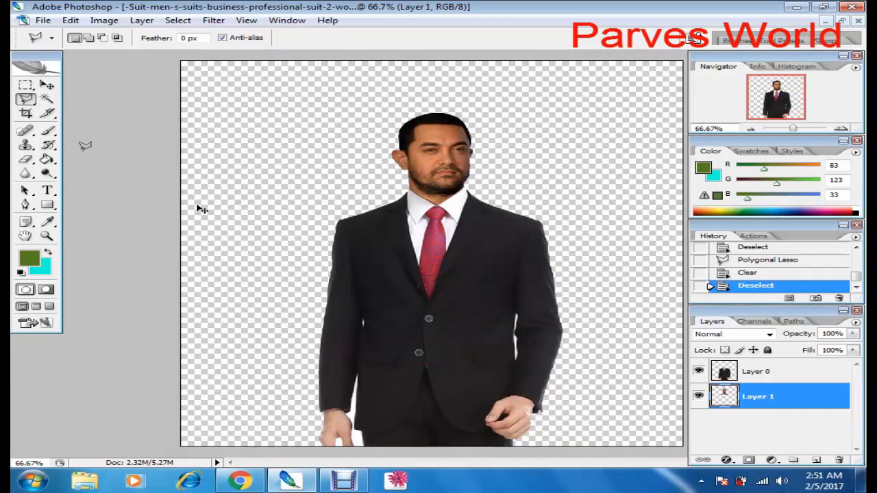
Step: Nudge the head on Layer 1 slightly to the right so the neck sits evenly in the shirt collar
key("v")
left_click(234, 126)
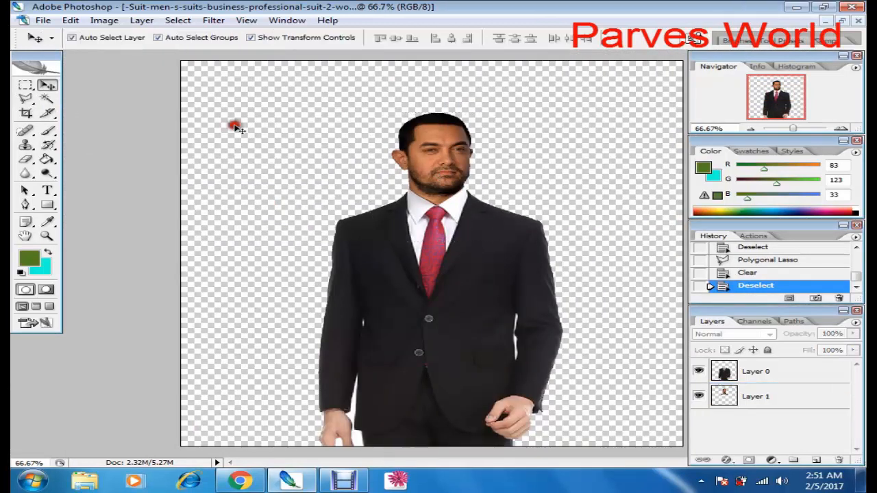
key("ctrl+plus")
key("ctrl+plus")
key("ctrl+plus")
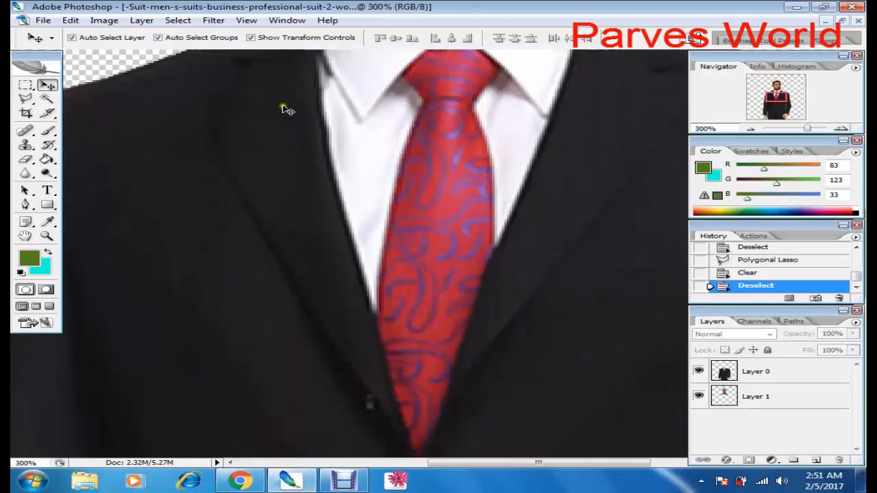
scroll(282, 108, "up", 5)
scroll(287, 110, "up", 5)
left_click(353, 211)
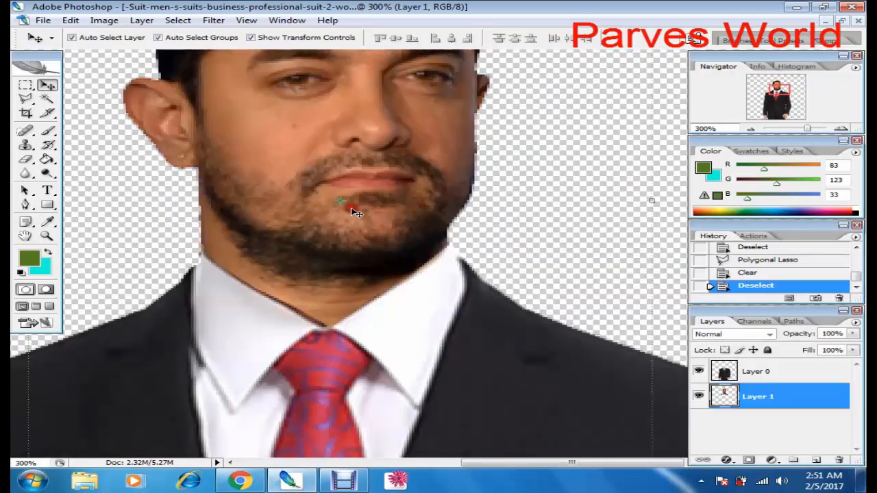
left_click_drag(354, 211, 363, 155)
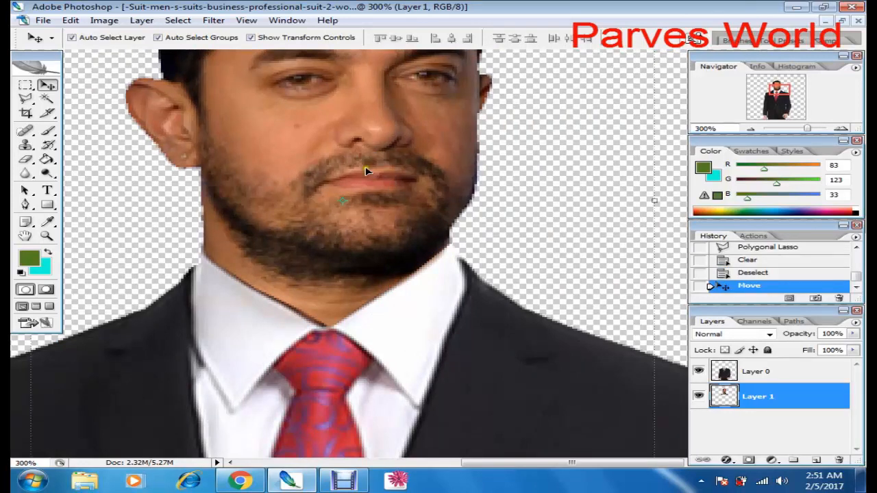
key("ctrl+minus")
key("ctrl+minus")
key("ctrl+minus")
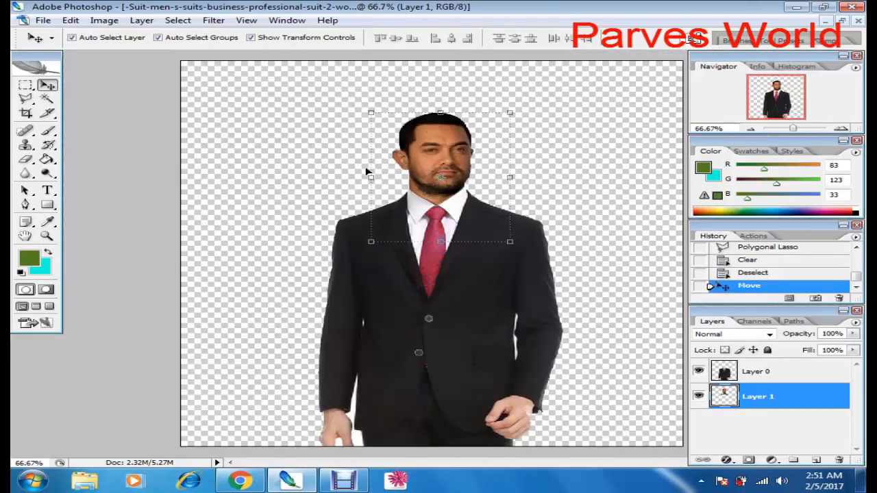
left_click(302, 223)
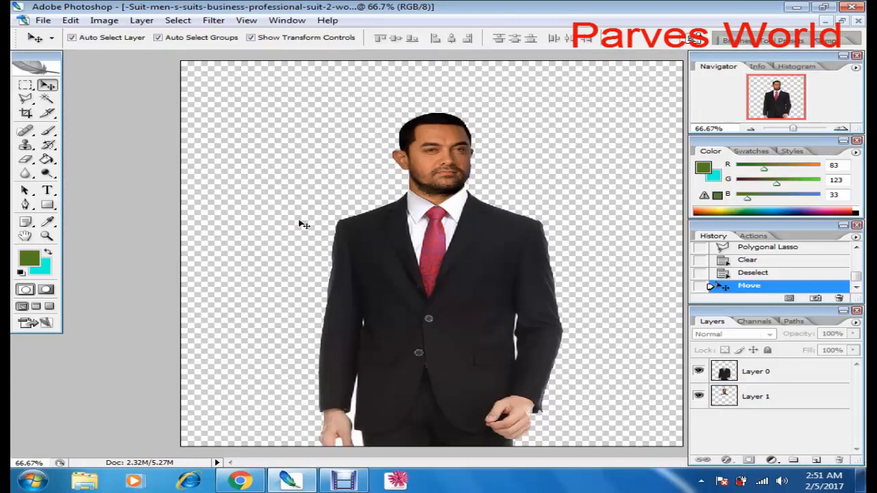
left_click(302, 223)
Step: Flip the head on Layer 1 horizontally and shift it left so the neck lines up with the shirt collar
left_click(457, 228)
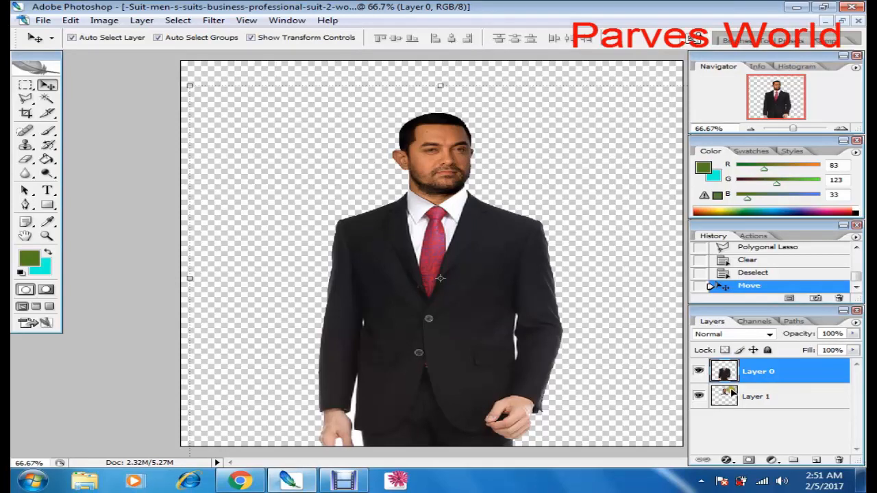
left_click(444, 156)
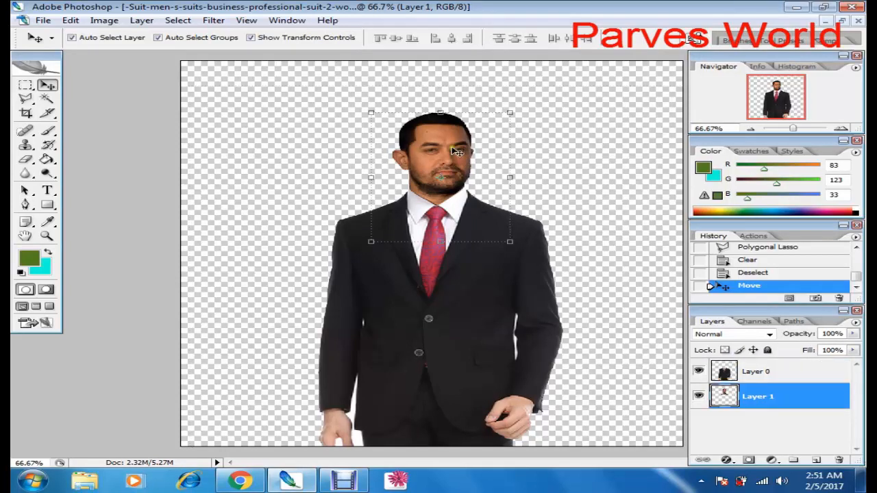
key("ctrl+t")
right_click(526, 251)
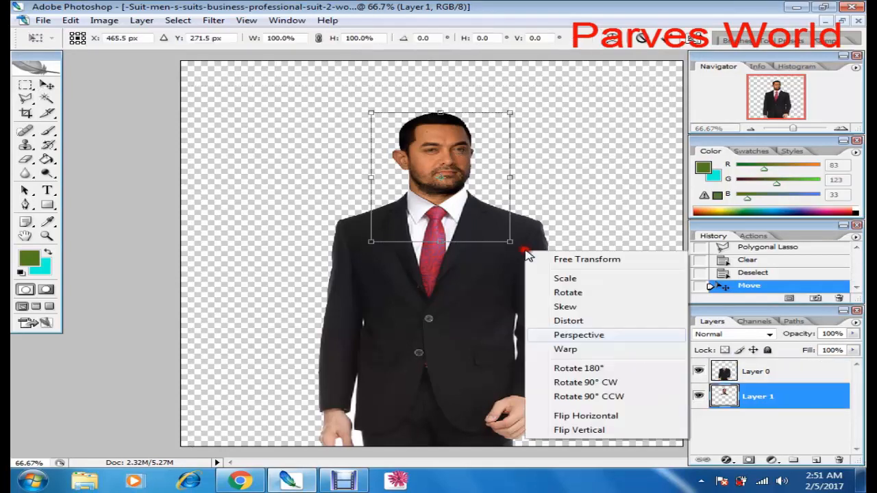
left_click(581, 415)
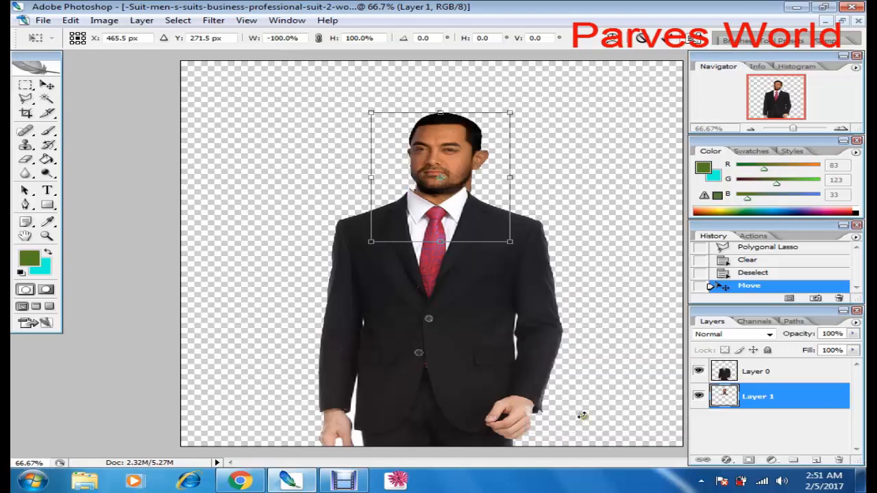
left_click(583, 412)
key("Return")
left_click_drag(473, 147, 456, 145)
left_click(456, 146)
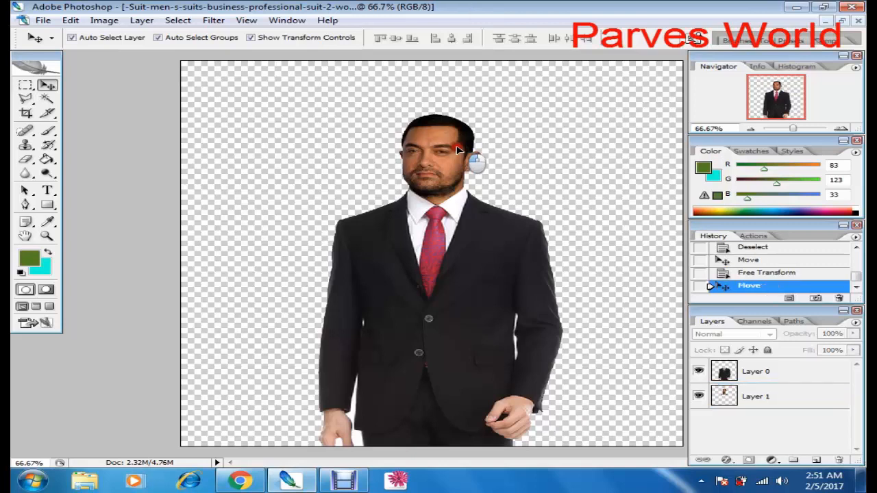
left_click(491, 152)
key("ctrl+t")
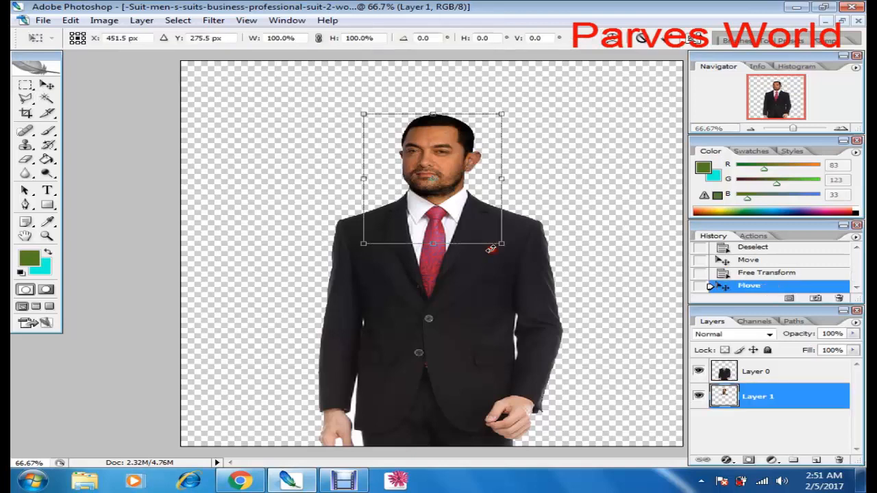
right_click(504, 259)
left_click(504, 245)
left_click(470, 210)
double_click(469, 213)
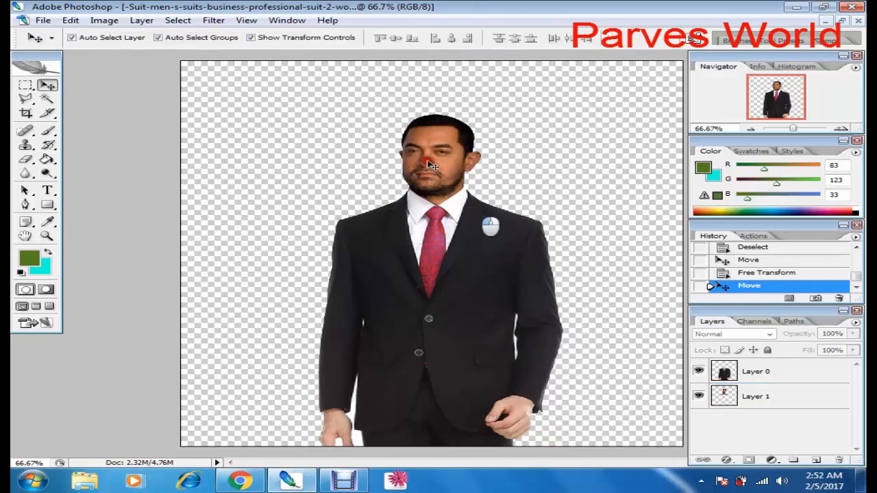
left_click(368, 174)
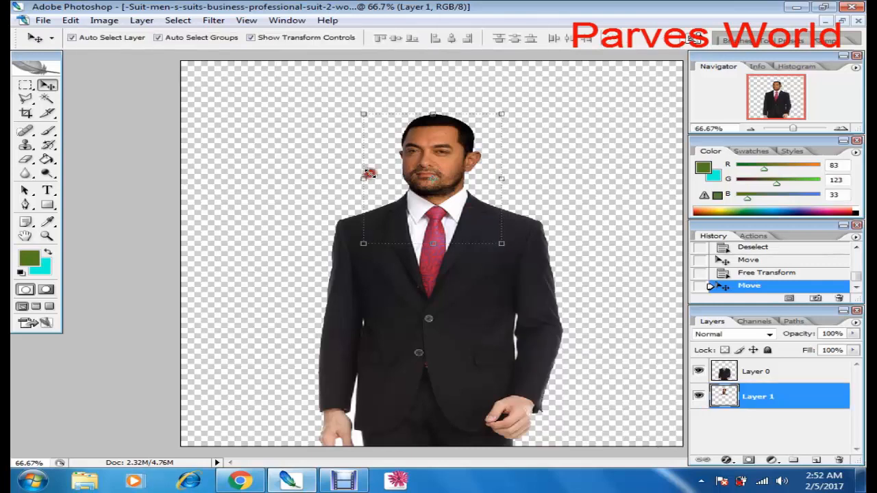
Step: Try a horizontal flip of the head on Layer 1 and undo it
right_click(513, 257)
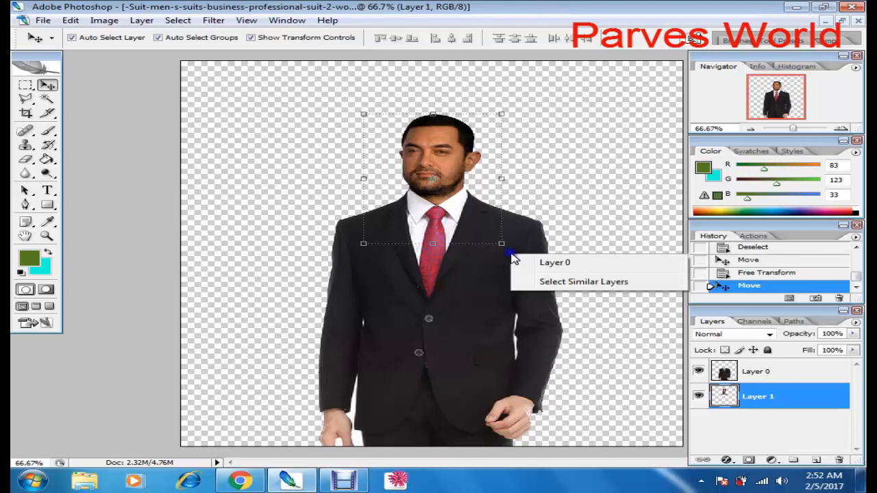
left_click(444, 179)
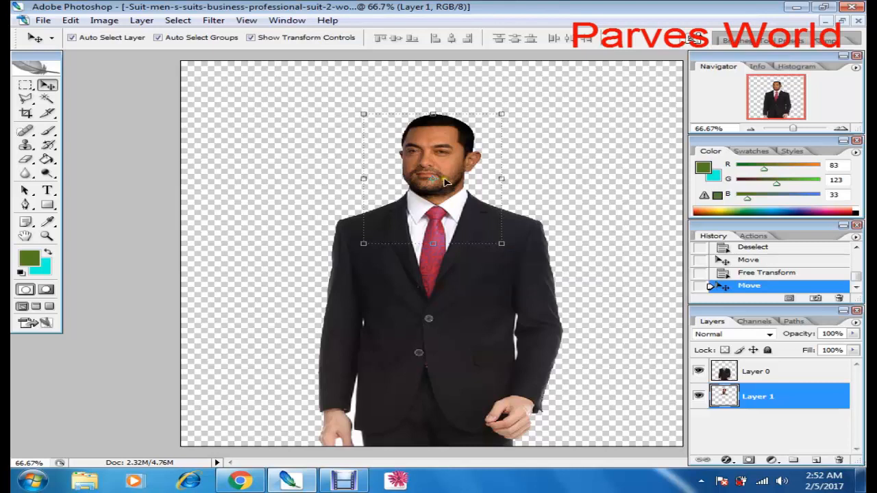
left_click(503, 245)
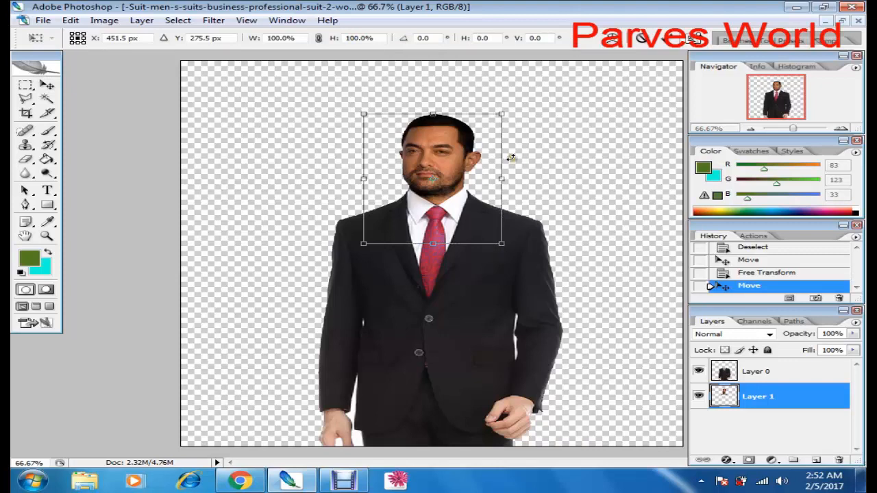
right_click(512, 255)
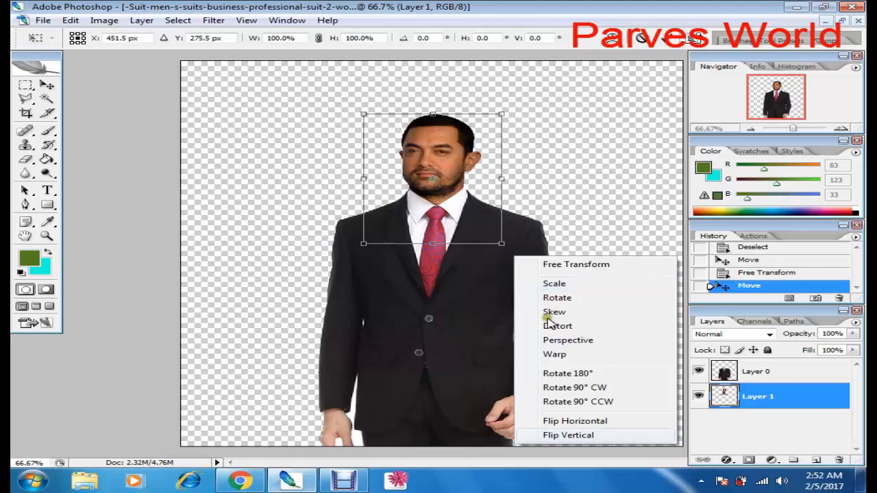
left_click(582, 421)
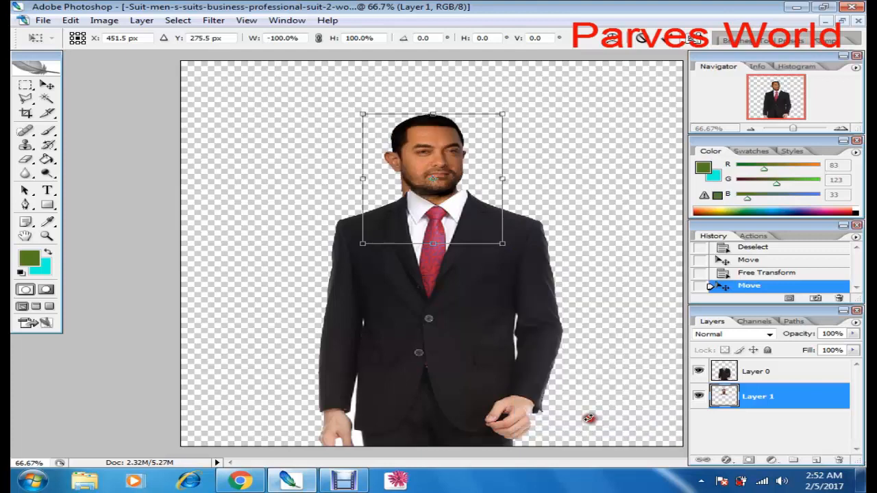
key("ctrl+z")
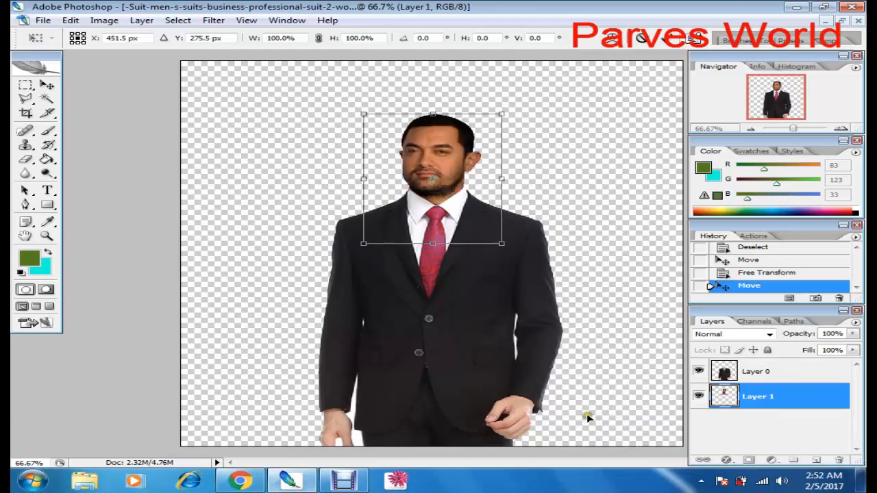
left_click(586, 416)
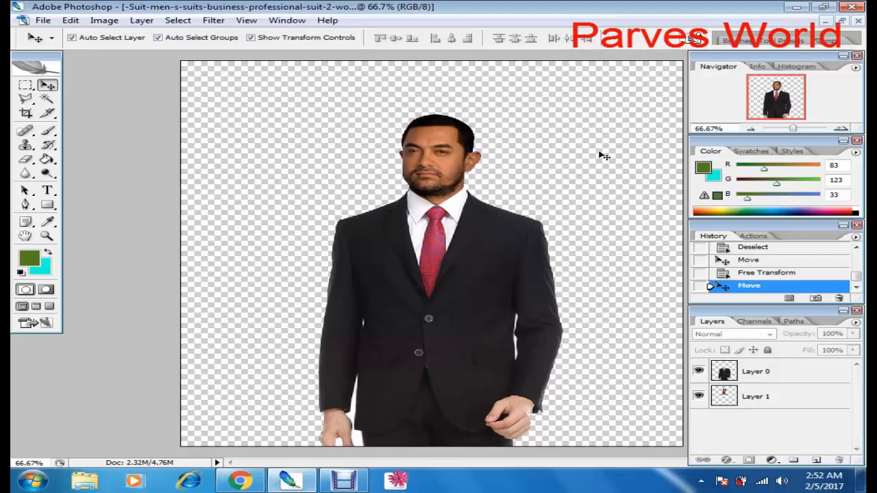
Step: Crop the image to a 1.5 in by 1.9 in head-and-shoulders portrait at 300 pixels/inch, tightening the framing with a second crop
key("c")
left_click(113, 38)
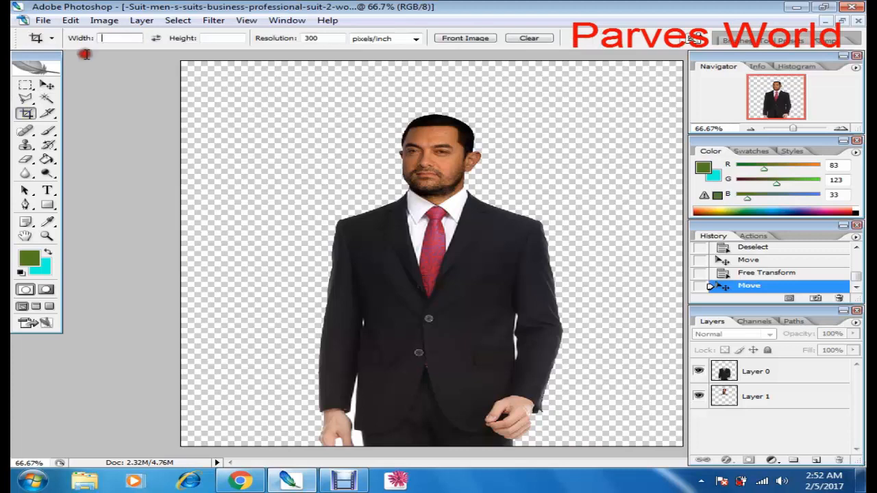
type("1.5")
left_click(216, 39)
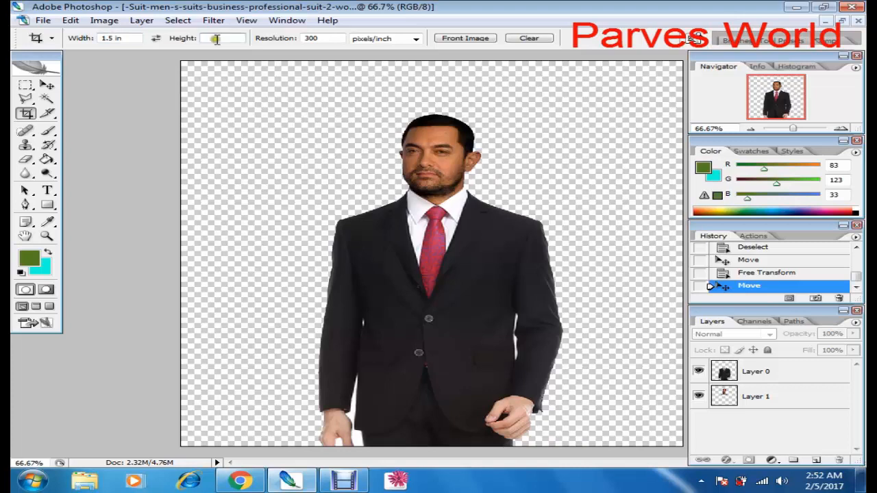
type("1.9")
left_click_drag(353, 86, 513, 242)
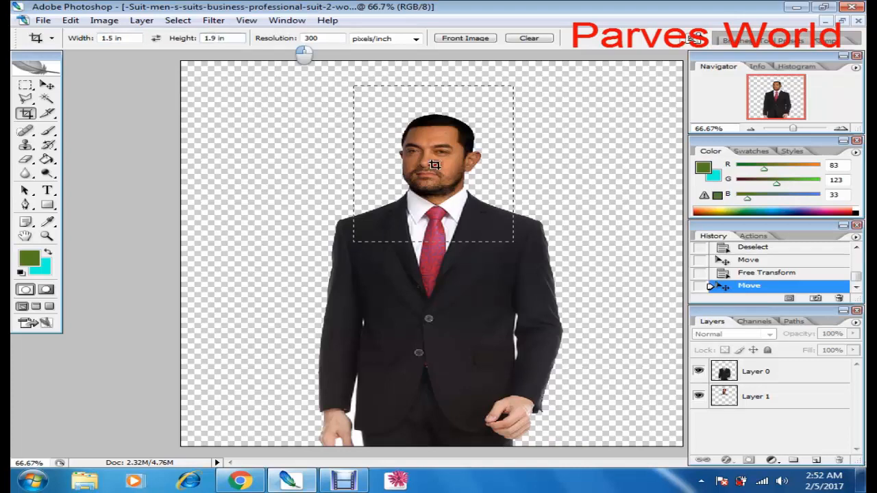
left_click_drag(435, 164, 520, 305)
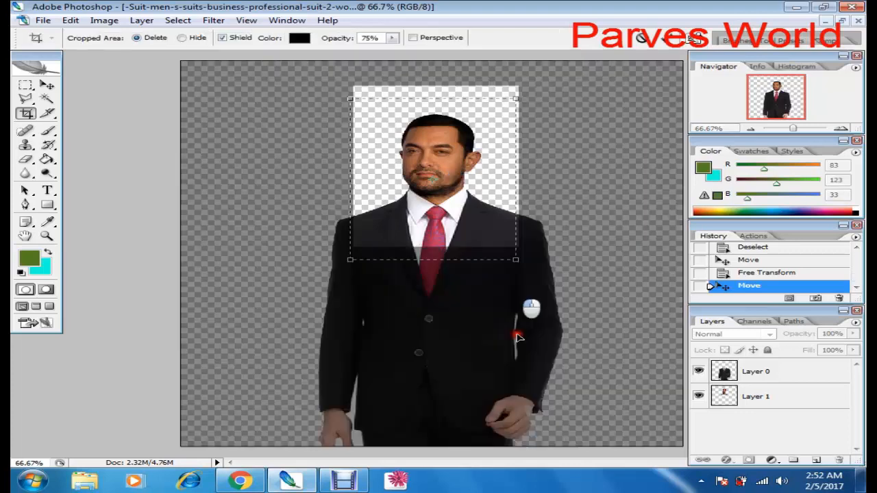
left_click_drag(488, 204, 469, 179)
double_click(465, 180)
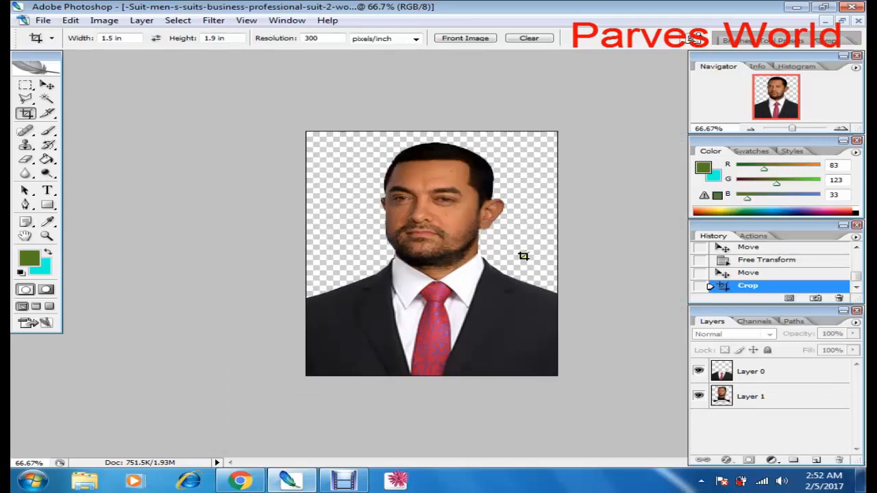
mouse_move(505, 324)
left_mouse_down()
mouse_move(310, 127)
mouse_move(620, 324)
mouse_move(639, 351)
mouse_move(514, 321)
left_mouse_up()
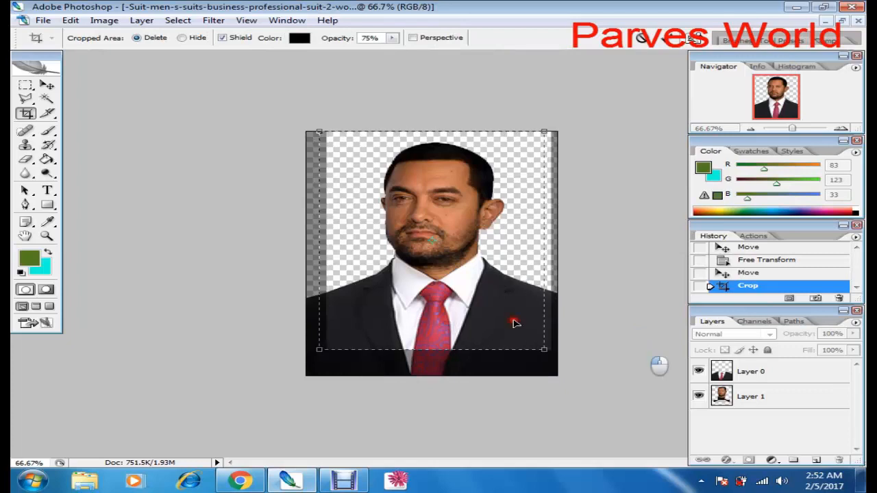
double_click(515, 322)
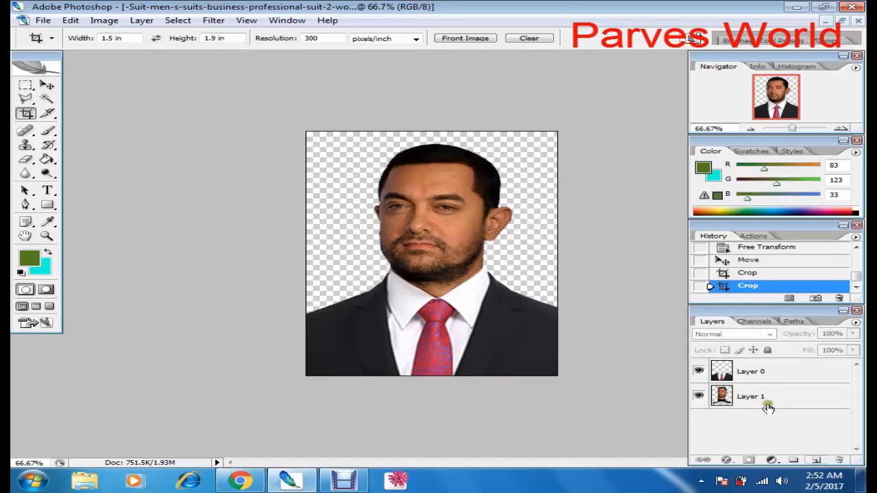
Step: Add a new layer beneath Layer 1 and fill it with white (ffffff) using the Paint Bucket as the portrait's background
left_click(815, 460)
left_click(47, 159)
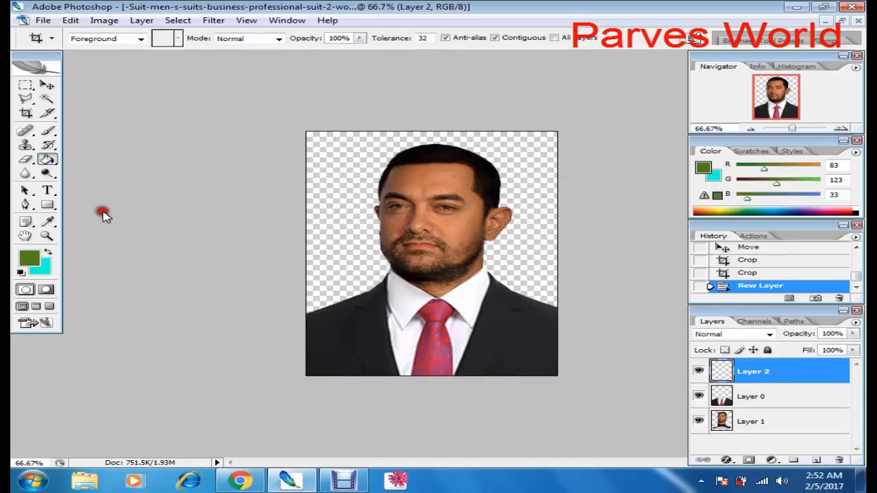
left_click(58, 162)
left_click(104, 173)
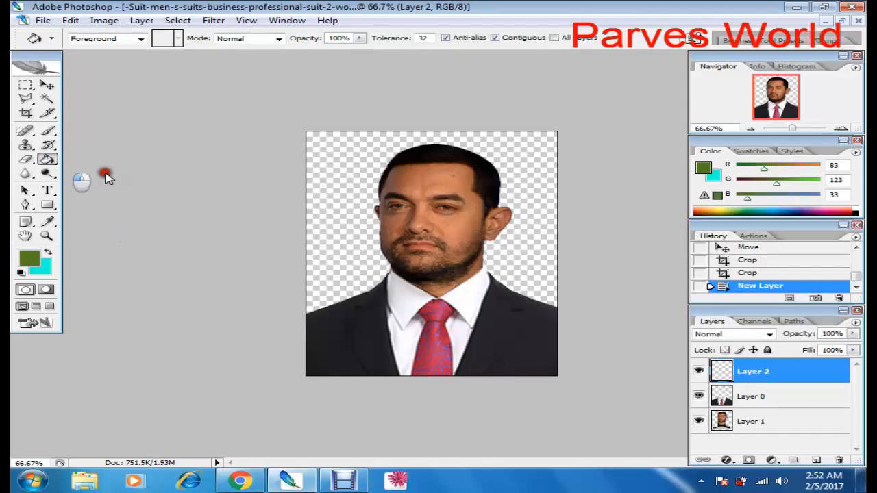
left_click(27, 257)
left_click(399, 76)
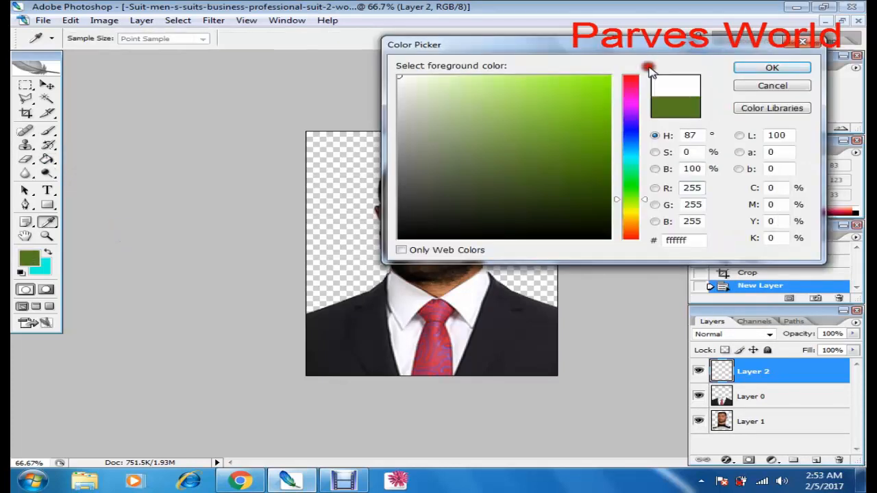
left_click(778, 69)
left_click(754, 371)
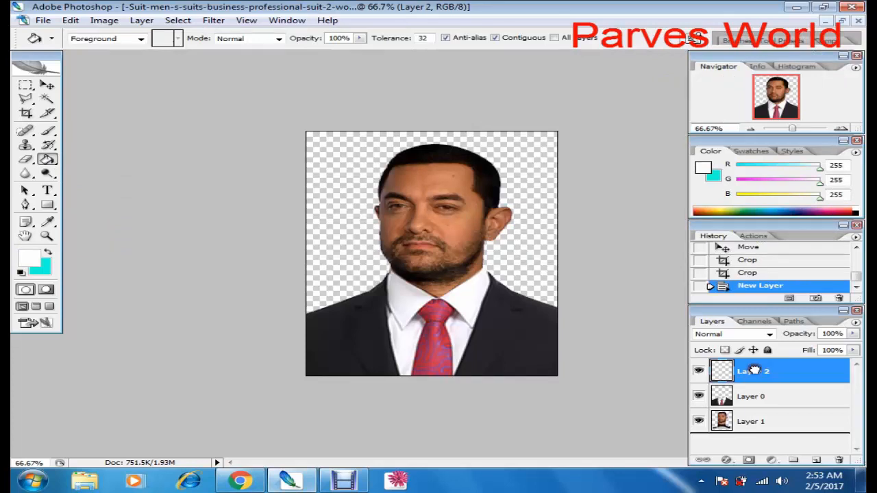
left_click_drag(754, 371, 746, 430)
left_click(517, 222)
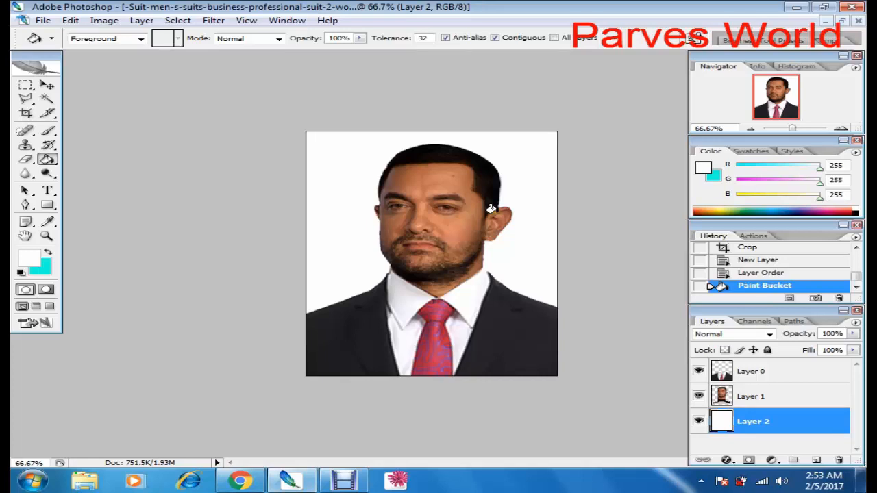
Step: Float the suit portrait's window and arrange it over and beside Untitled-1.jpg to compare the result with the original photo
left_click(842, 21)
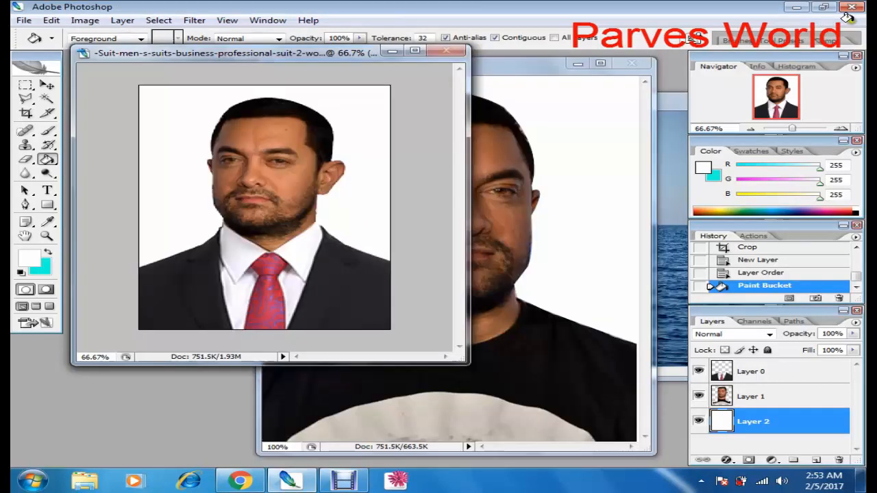
left_click_drag(132, 56, 387, 211)
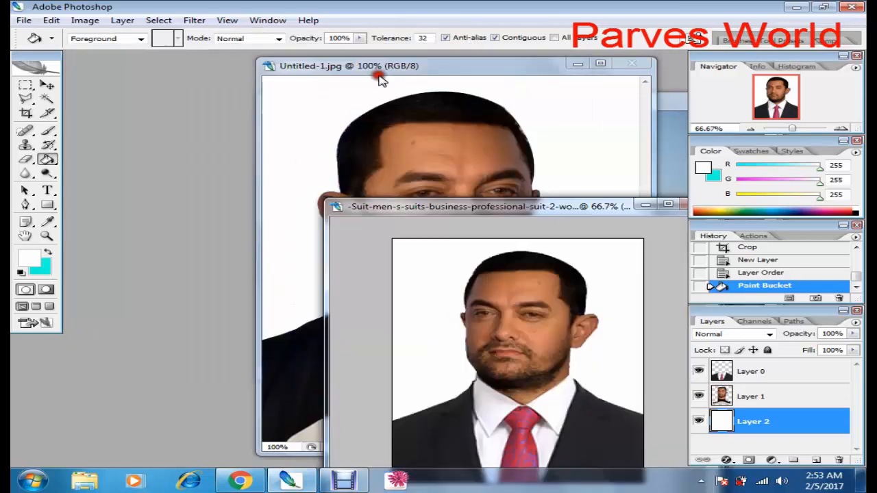
left_click_drag(551, 209, 379, 75)
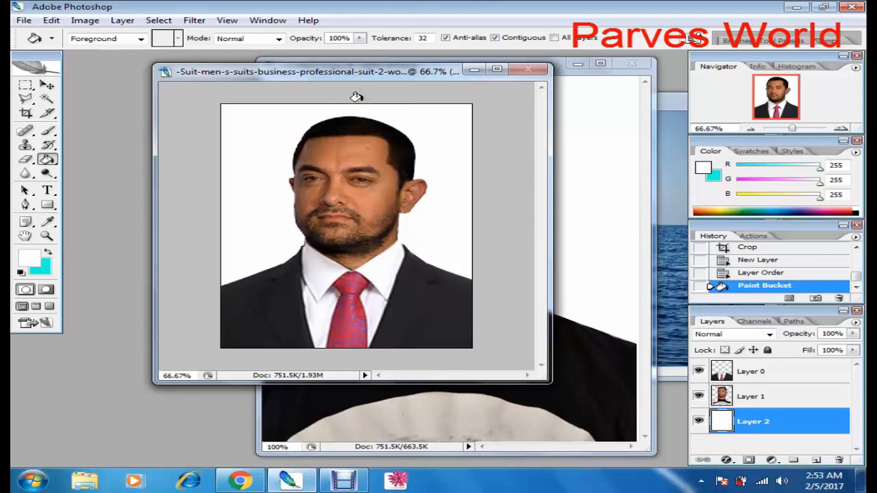
key("v")
mouse_move(362, 77)
left_mouse_down()
mouse_move(485, 126)
mouse_move(621, 139)
left_mouse_up()
left_click_drag(385, 141, 533, 246)
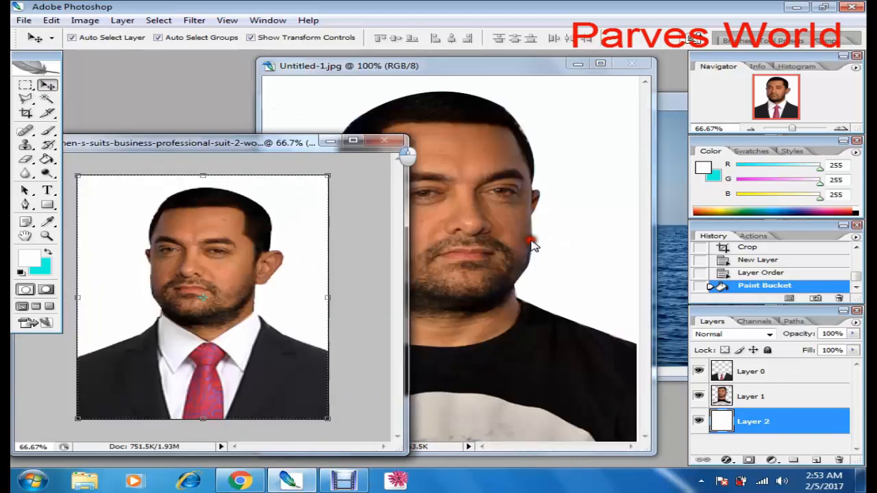
left_click_drag(317, 137, 382, 103)
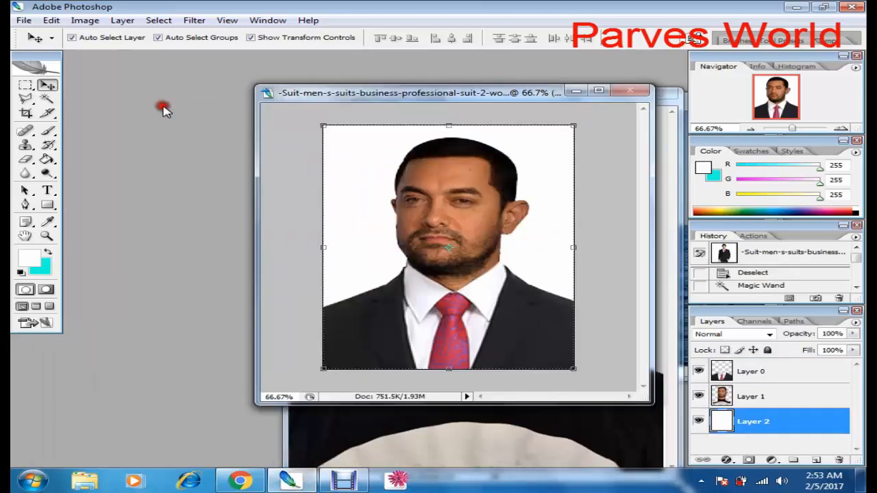
left_click_drag(355, 93, 157, 101)
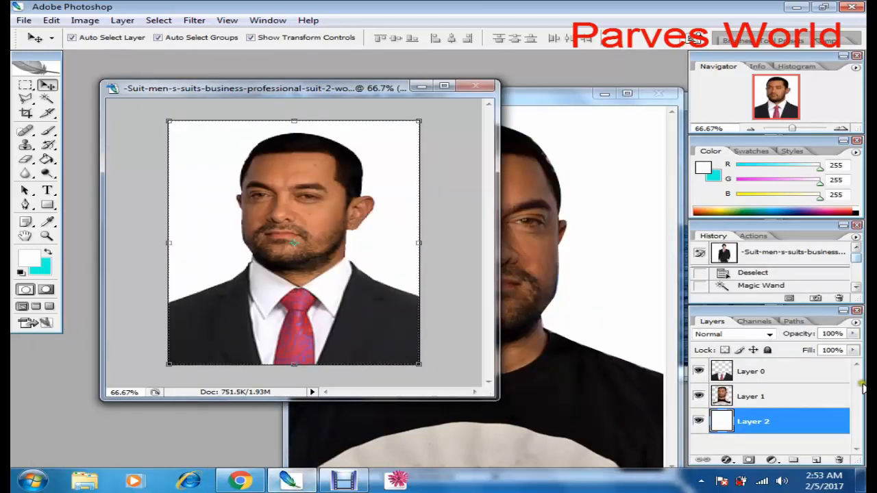
Step: Revert the suit image to its originally opened state and maximize its window
left_click(832, 256)
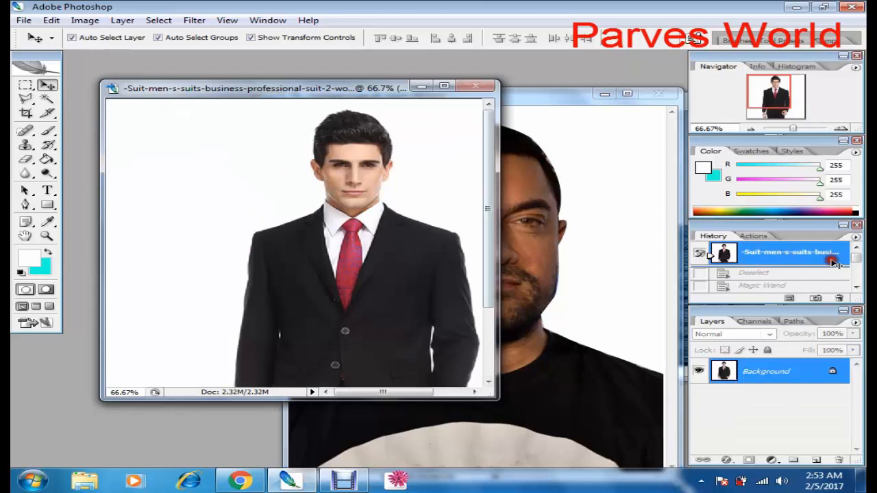
left_click(444, 85)
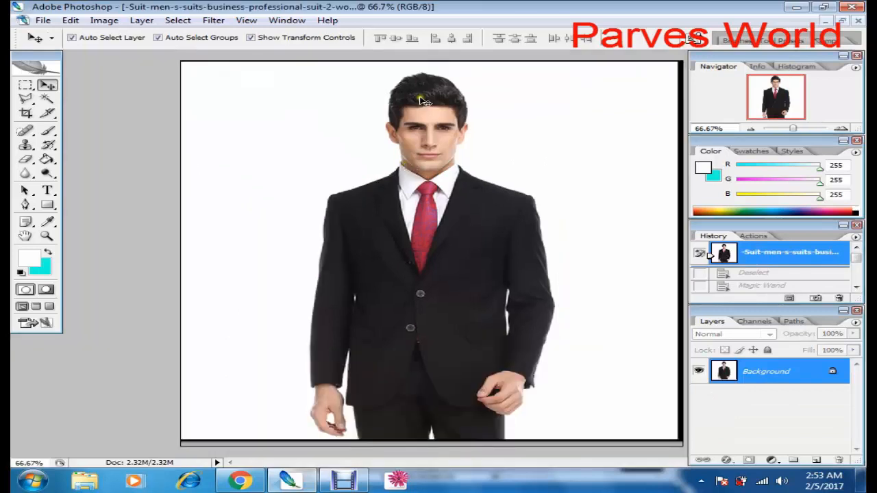
Step: Start a Polygonal Lasso outline at 0 px feather along the shirt collar's upper edge, from one side of the neck to the other
key("ctrl+plus")
key("ctrl+plus")
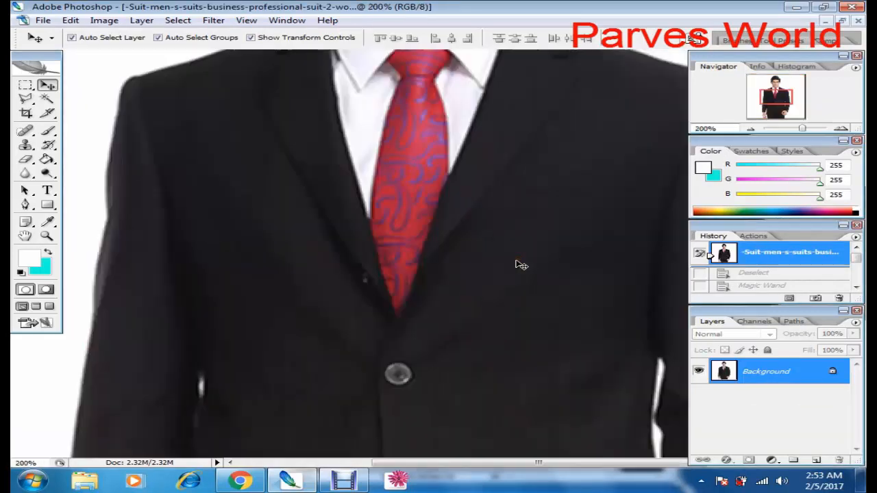
scroll(520, 264, "up", 3)
left_click_drag(447, 170, 488, 228)
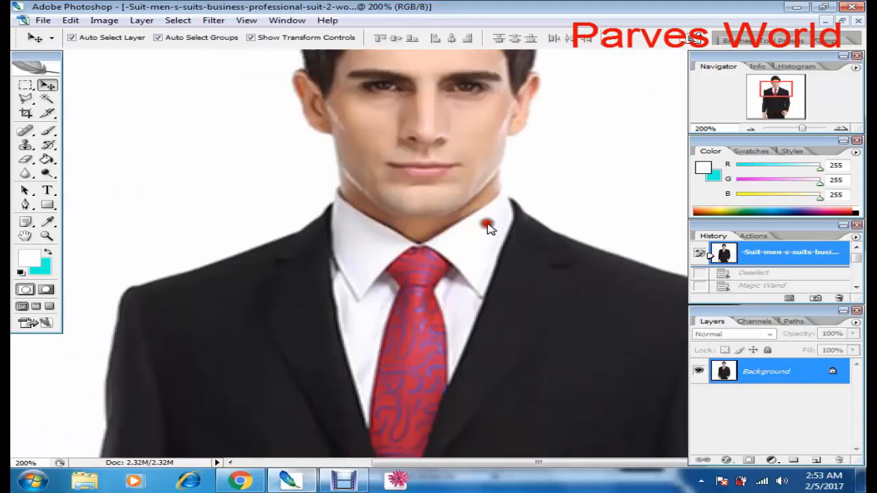
left_click(26, 99)
left_click(217, 177)
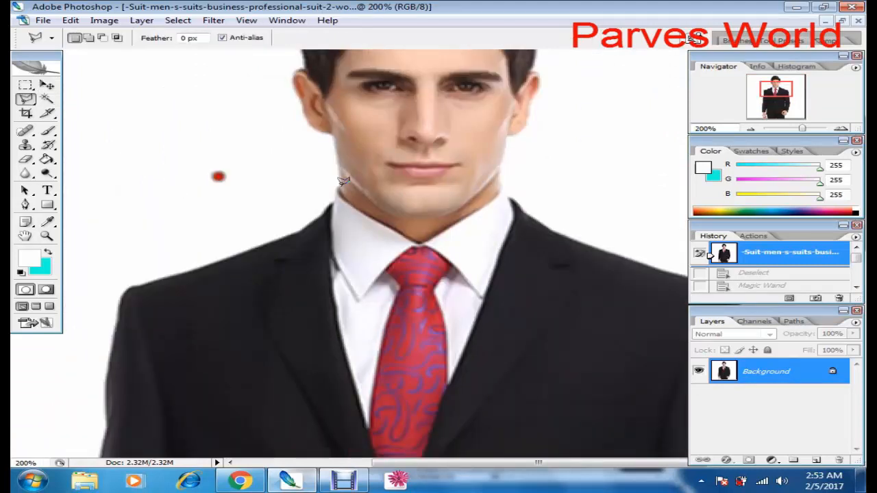
mouse_move(340, 185)
left_mouse_down()
mouse_move(424, 236)
mouse_move(498, 187)
left_mouse_up()
left_click(500, 183)
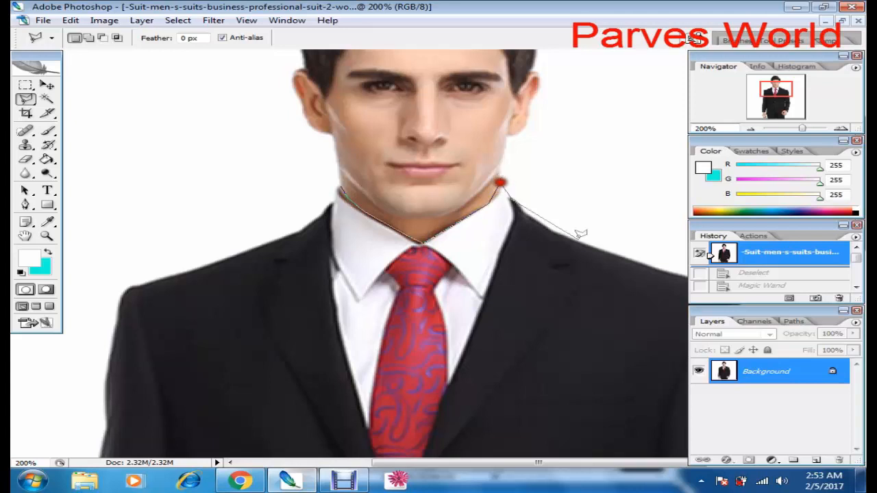
Step: Continue the Polygonal Lasso outline from the collar along the suit's shoulder and down the sleeve's outer edge to mid-chest height
left_click(597, 243)
left_click(540, 223)
left_click(592, 242)
left_click(671, 258)
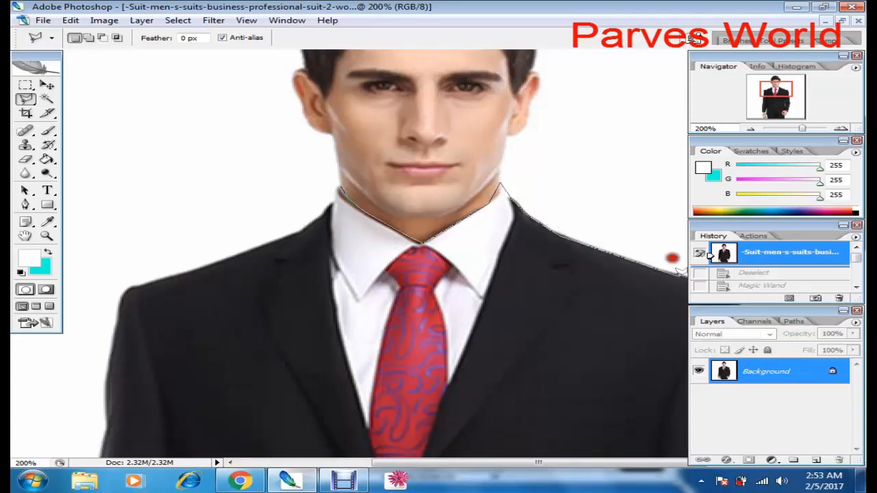
left_click(680, 273)
key("ctrl+0")
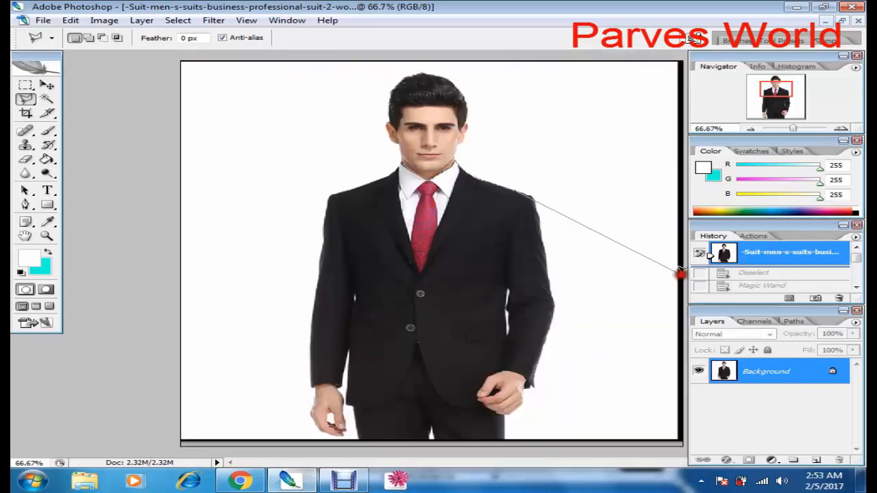
left_click(530, 190)
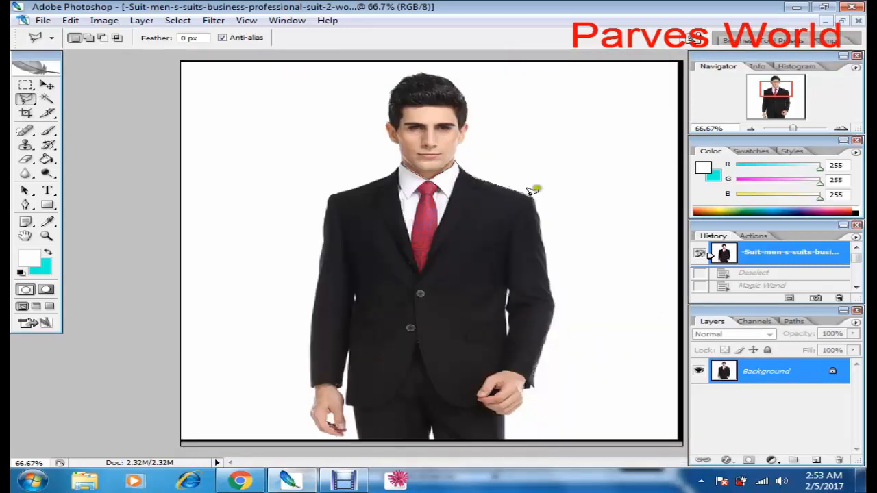
left_click(531, 195)
left_click(533, 201)
left_click(539, 229)
left_click(543, 248)
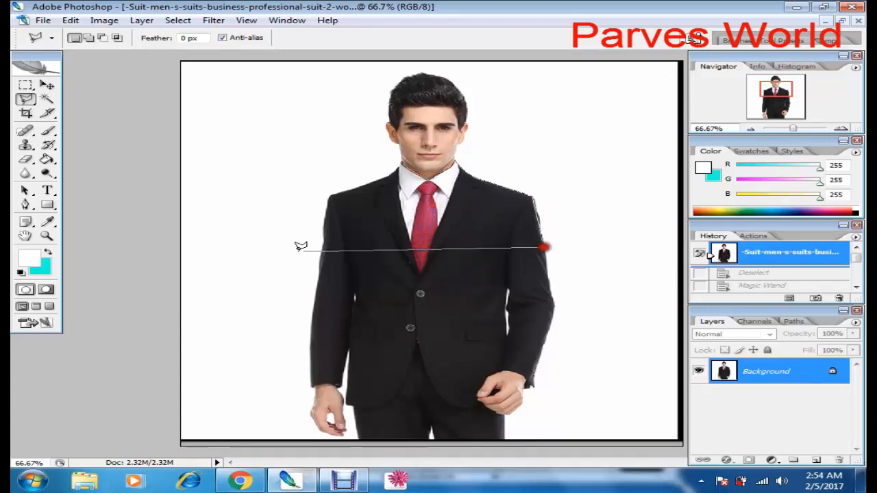
Step: Carry the outline straight across the chest, up the opposite sleeve and along the shoulder, and close the selection at the collar
left_click(327, 251)
left_click(327, 220)
left_click(329, 203)
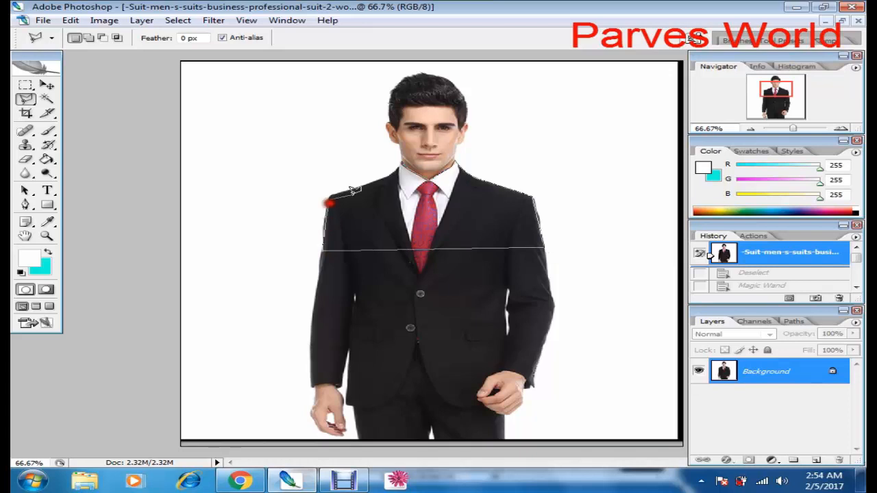
left_click(356, 192)
left_click(330, 195)
left_click(374, 176)
left_click(395, 164)
double_click(401, 165)
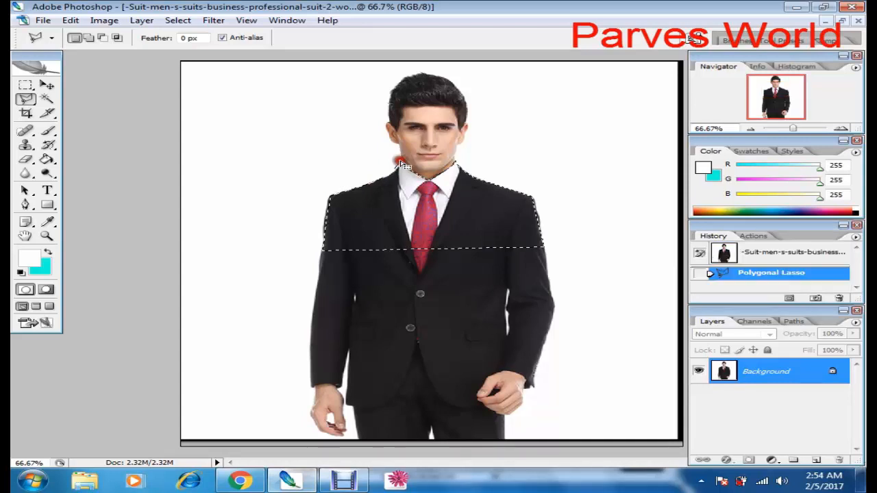
Step: Float the windows, move the selected suit into Untitled-1.jpg as a new layer, and maximize that document
left_click(62, 88)
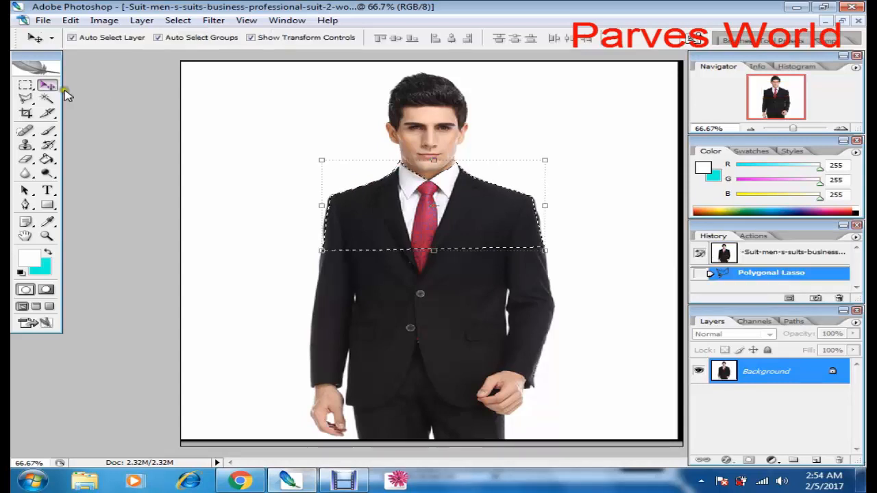
left_click(842, 21)
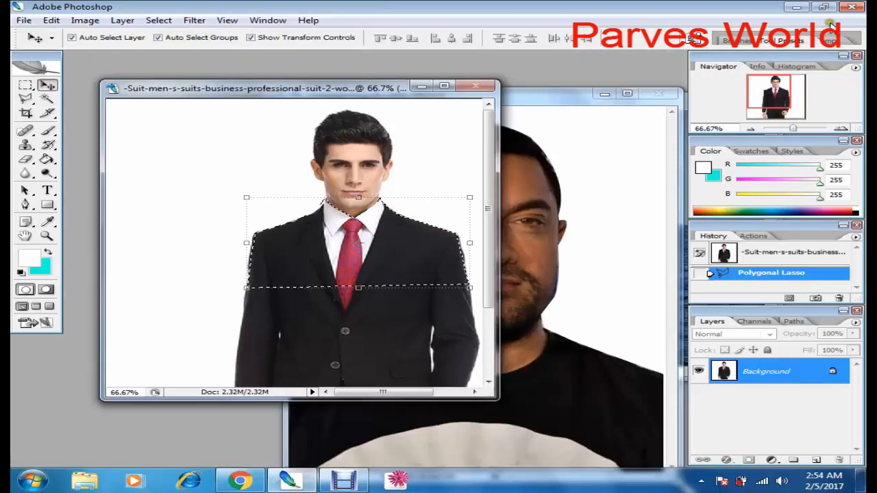
left_click(555, 89)
left_click(177, 55)
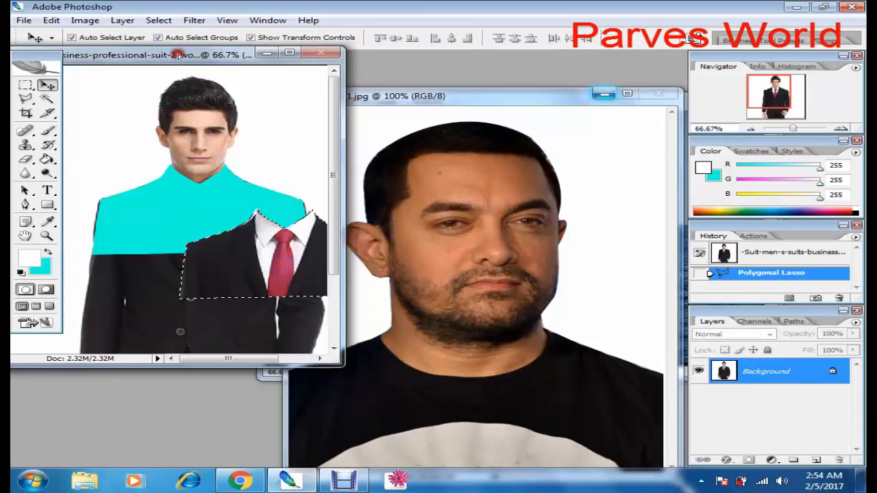
left_click_drag(252, 246, 546, 369)
left_click_drag(479, 96, 285, 38)
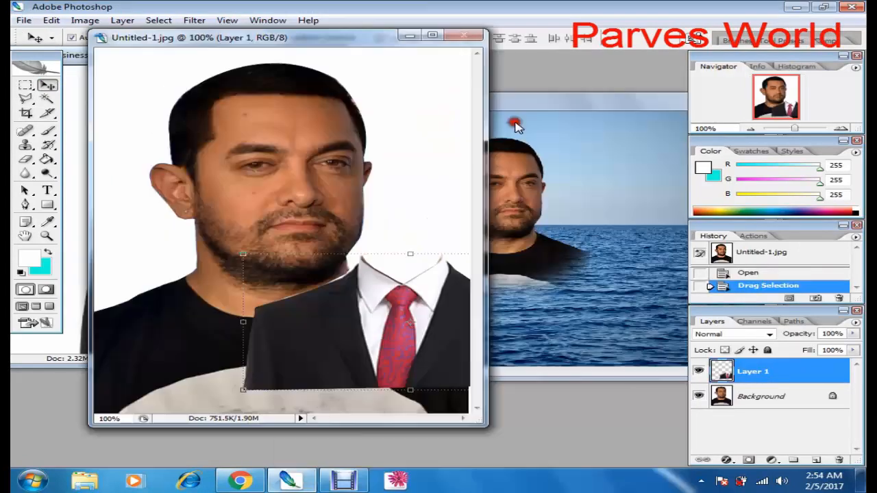
double_click(323, 40)
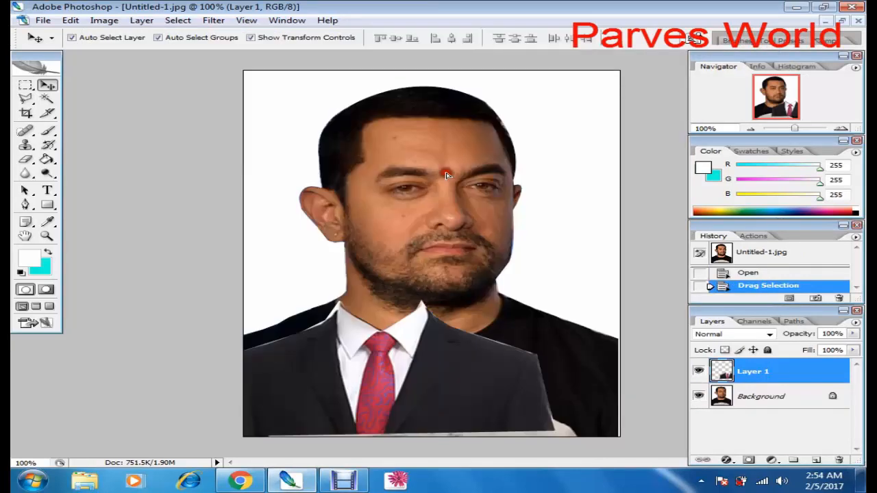
Step: Enlarge the suit layer to span the photo's shoulders and place it over the man's T-shirt below his chin
left_click_drag(459, 325, 458, 185)
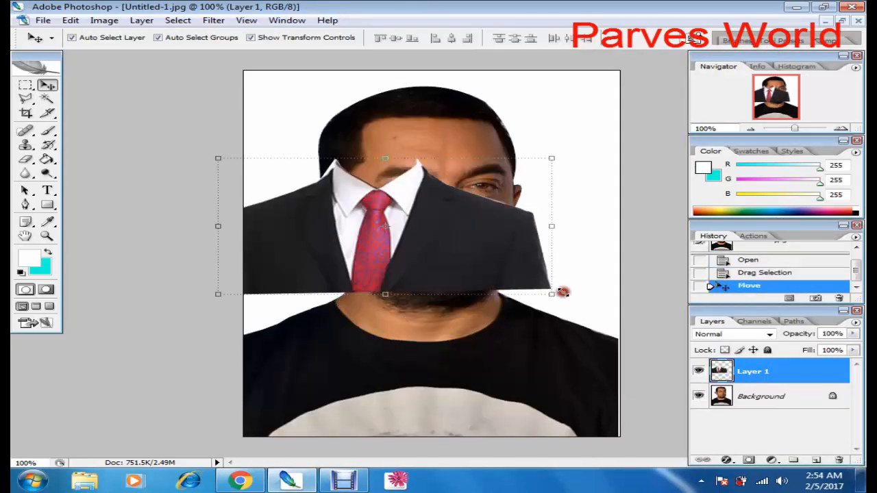
left_click_drag(553, 294, 597, 329)
key("Return")
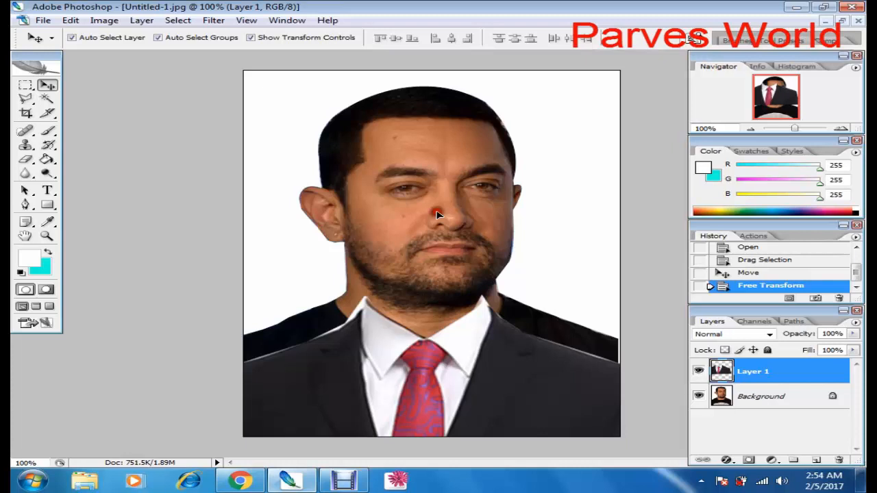
left_click_drag(457, 226, 426, 228)
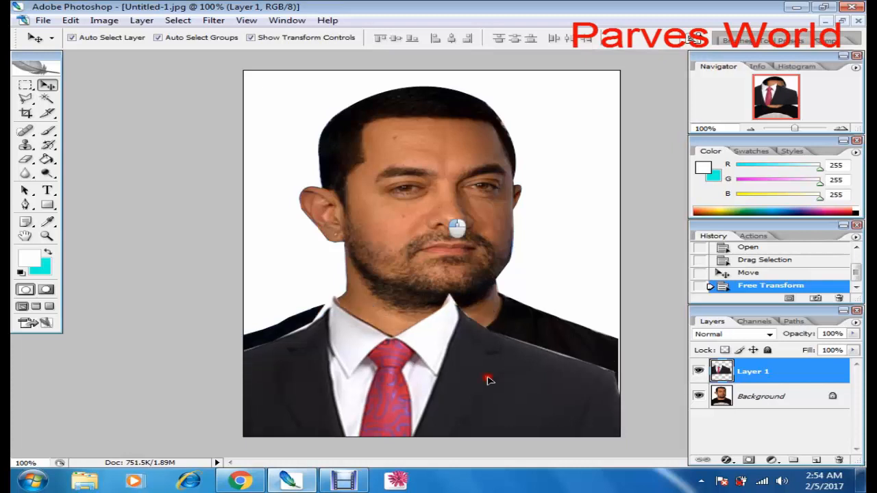
left_click(488, 380)
Step: Enlarge the suit layer further past the canvas edges and reposition it so the collar sits around the man's neck
left_click_drag(642, 326, 861, 211)
key("Return")
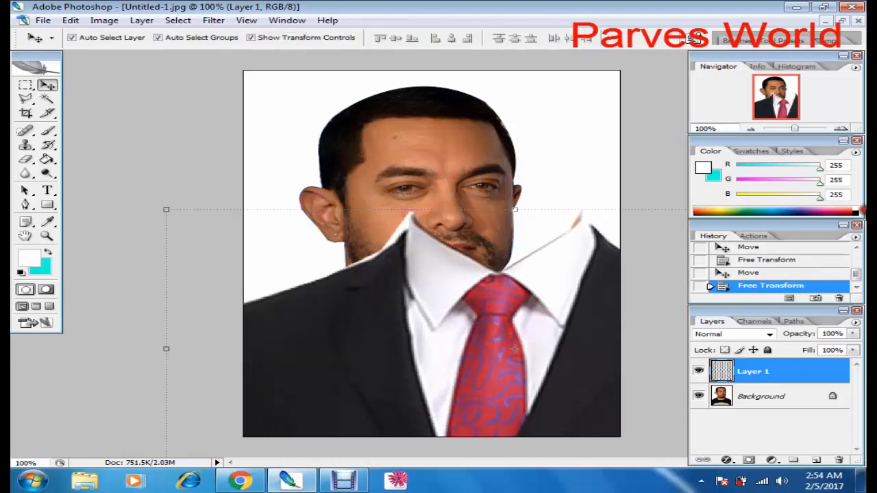
left_click_drag(640, 267, 577, 346)
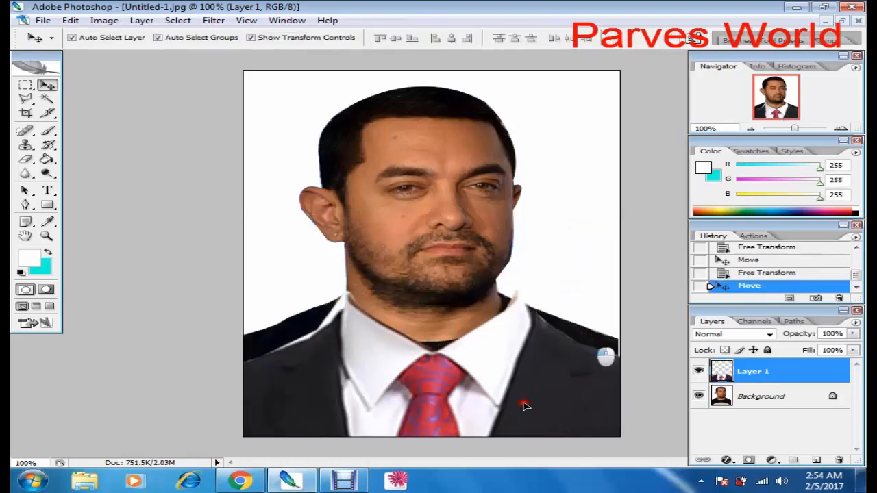
left_click_drag(523, 406, 537, 369)
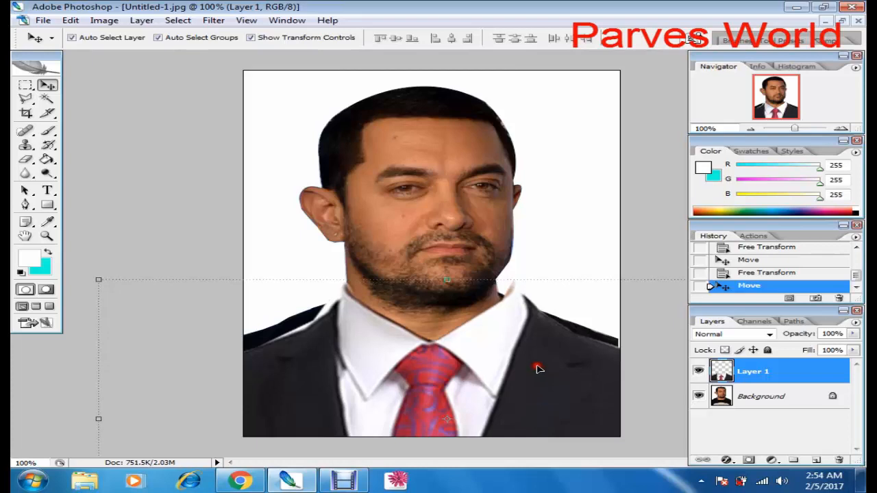
Step: Stretch the suit layer slightly taller with Free Transform and shift it slightly down over the neckline
key("ctrl+t")
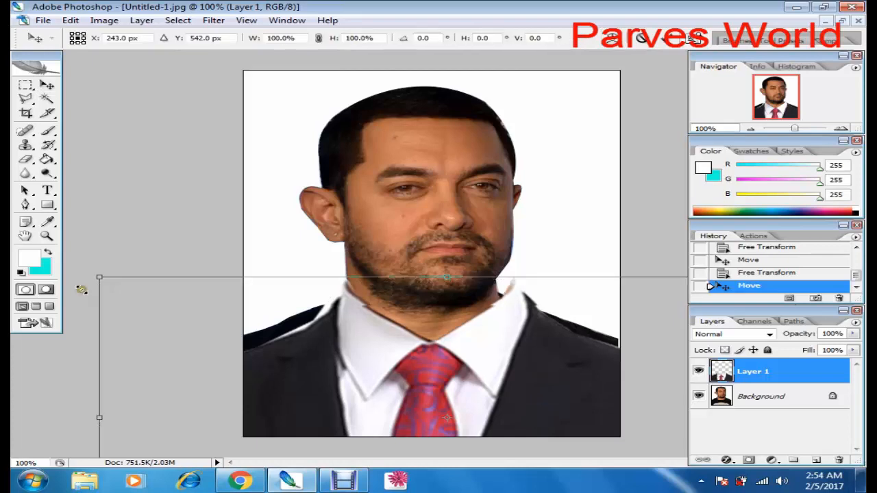
left_click_drag(99, 278, 101, 266)
double_click(375, 349)
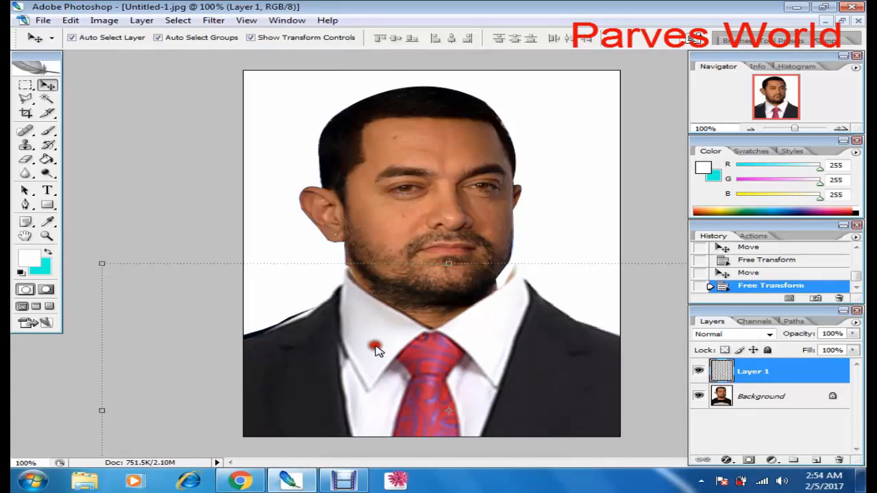
mouse_move(375, 349)
left_mouse_down()
mouse_move(372, 342)
mouse_move(366, 358)
left_mouse_up()
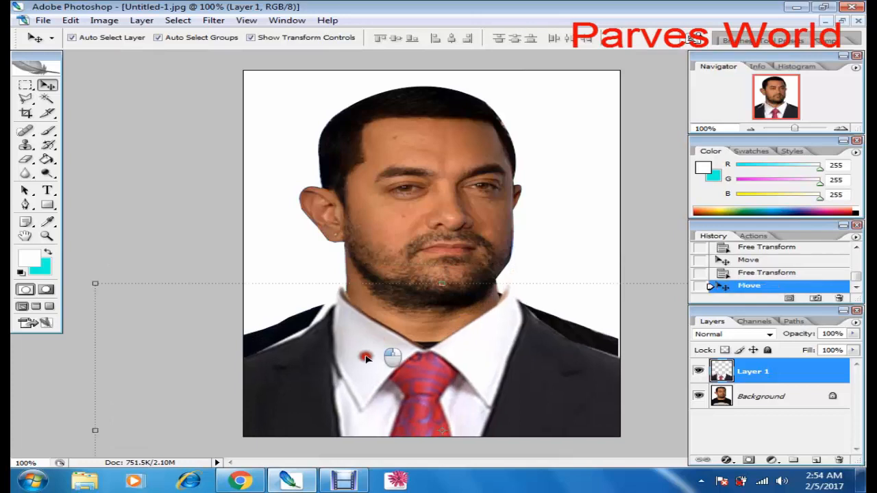
Step: Narrow the suit layer in two passes, the second to about 96.9% width, realigning the collar with the neck each time
left_click_drag(96, 283, 118, 280)
key("Return")
left_click_drag(411, 340, 377, 347)
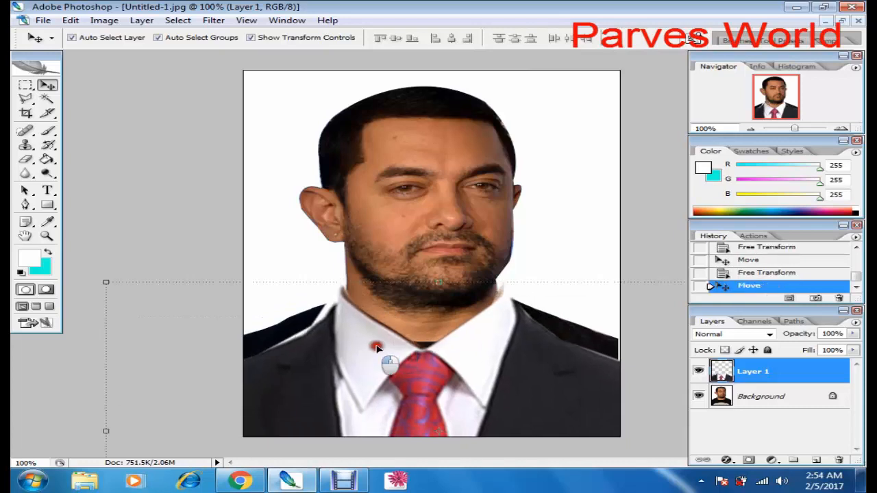
left_click_drag(105, 356, 120, 284)
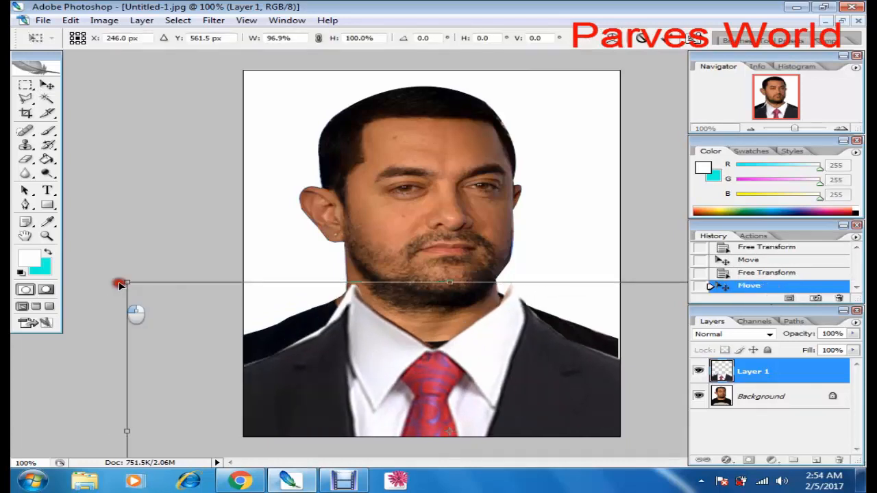
key("Return")
left_click_drag(396, 391, 363, 377)
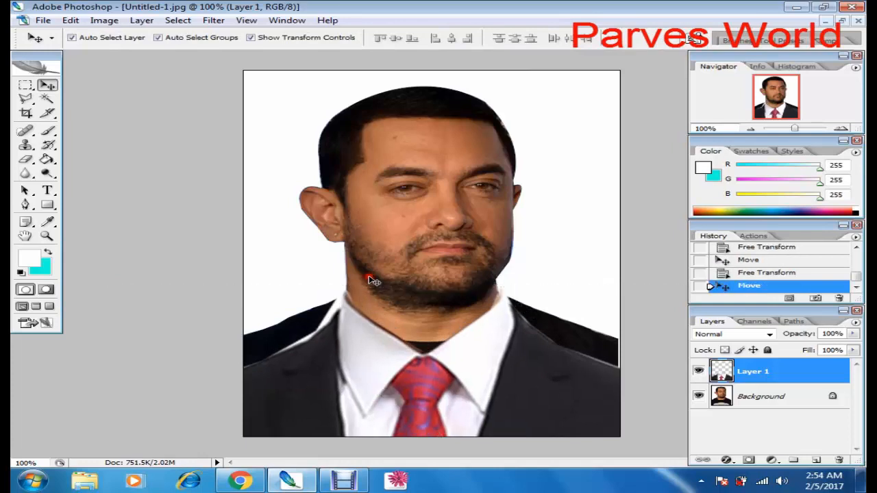
Step: Nudge the suit layer upward in small increments until the collar opening covers the T-shirt's neckline
left_click(393, 294)
left_click(453, 354)
key("Up")
key("Up")
key("Up")
key("Up")
key("Up")
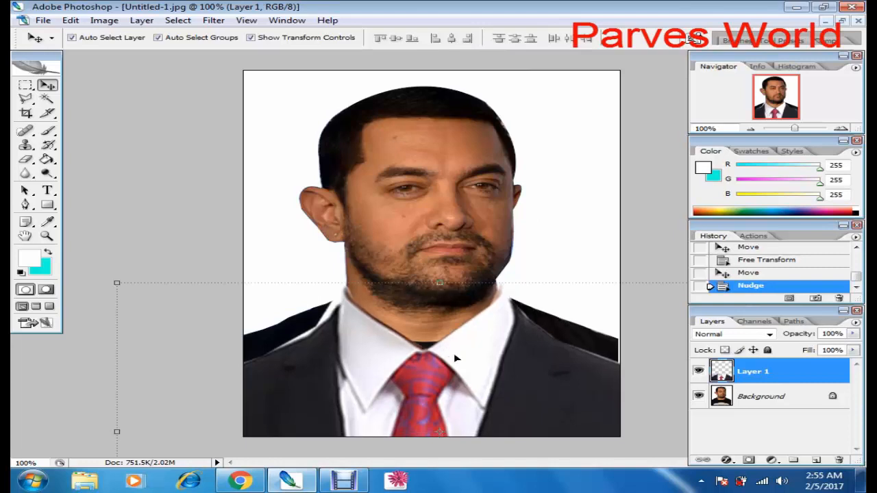
key("Up")
key("Up")
key("Up")
key("Up")
key("Up")
key("Up")
key("Up")
key("Up")
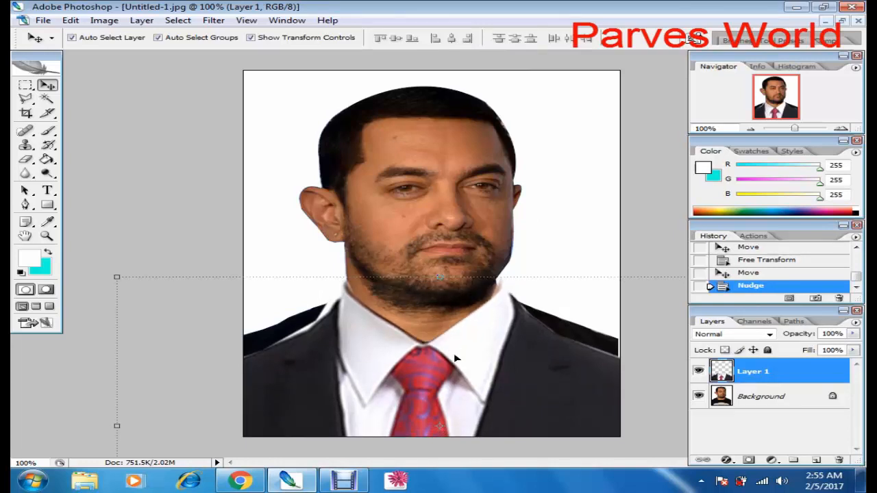
Step: Scale the suit layer's height to 94.0% and shift it up to Y 544.5 px so the tie knot meets the neck
key("ctrl+t")
left_click_drag(438, 276, 437, 289)
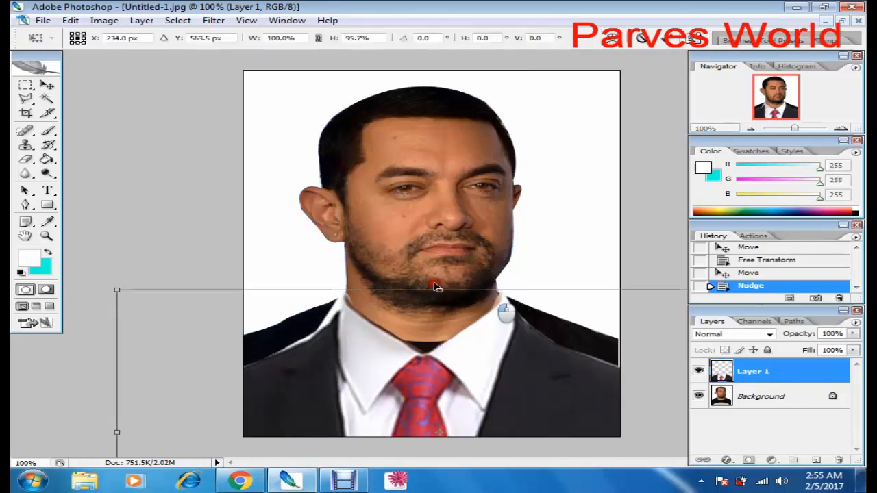
left_click_drag(460, 366, 461, 360)
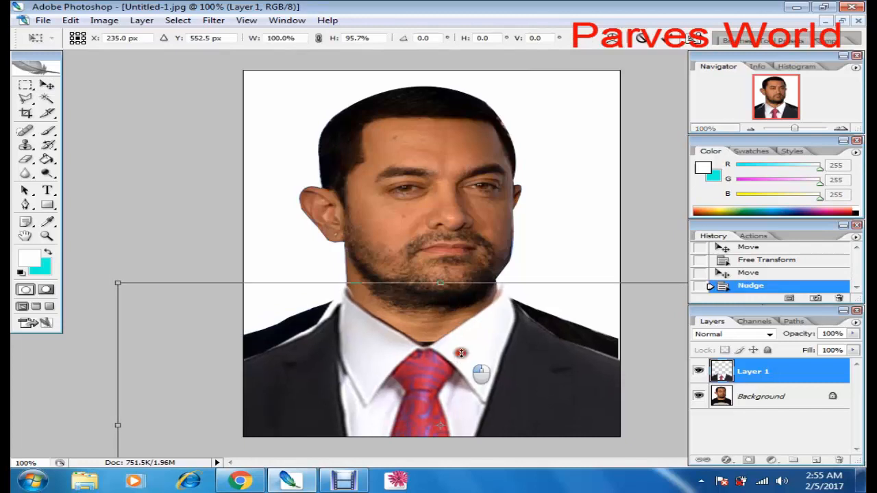
left_click_drag(439, 282, 438, 286)
key("Up")
key("Up")
key("Up")
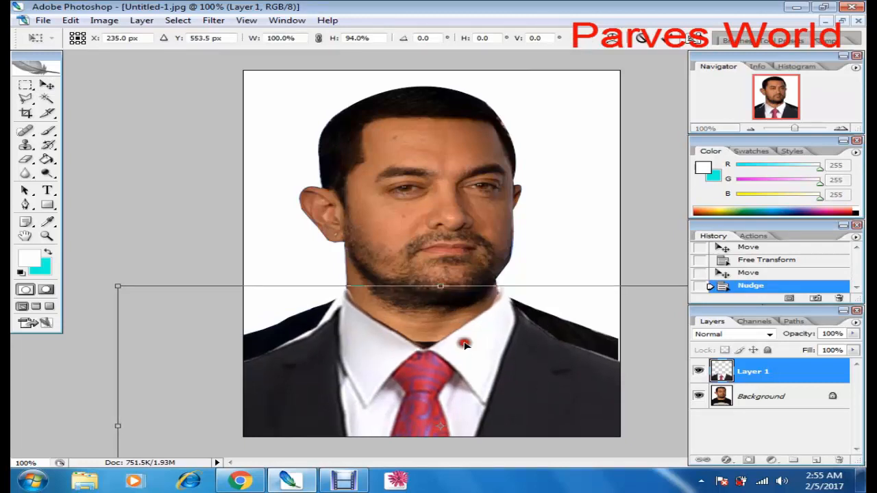
key("Up")
key("Up")
key("Up")
key("Up")
key("Up")
key("Up")
key("Up")
key("Up")
key("Up")
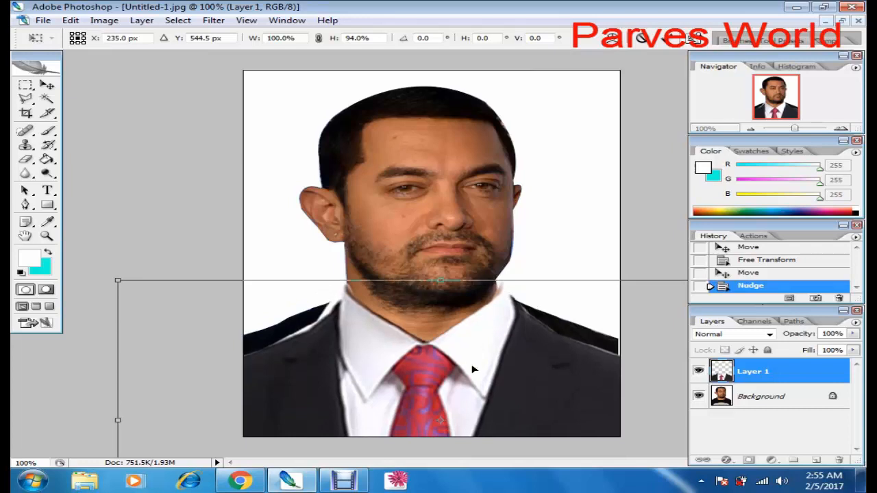
key("Return")
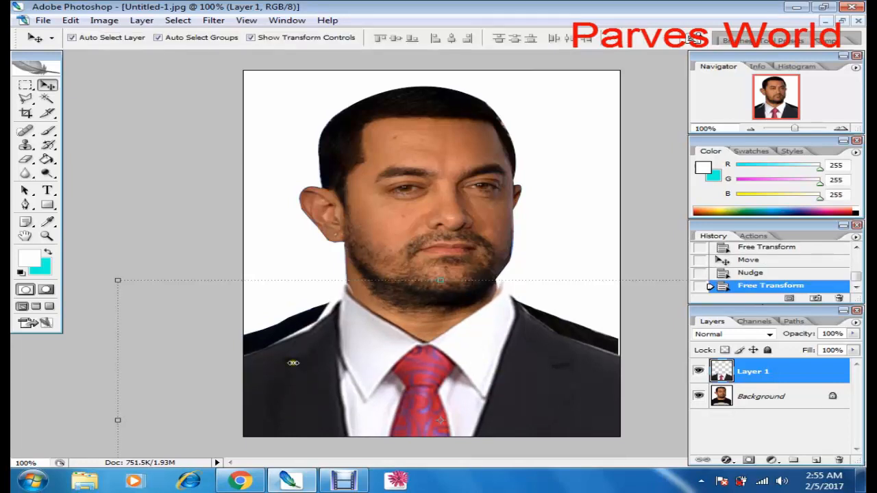
Step: Scale the suit layer's width to 98.2%, nudge it left to X 230.0 px, and deselect the layer
left_click_drag(118, 420, 131, 421)
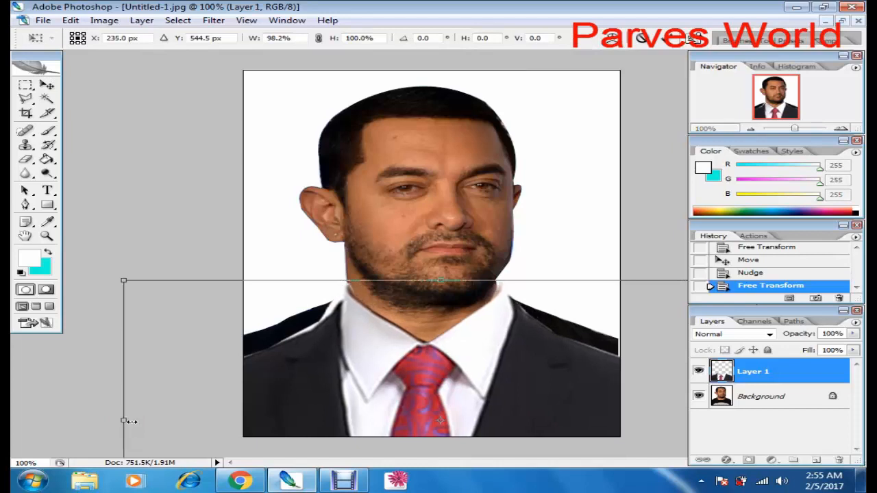
key("Left")
key("Left")
key("Left")
key("Left")
key("Left")
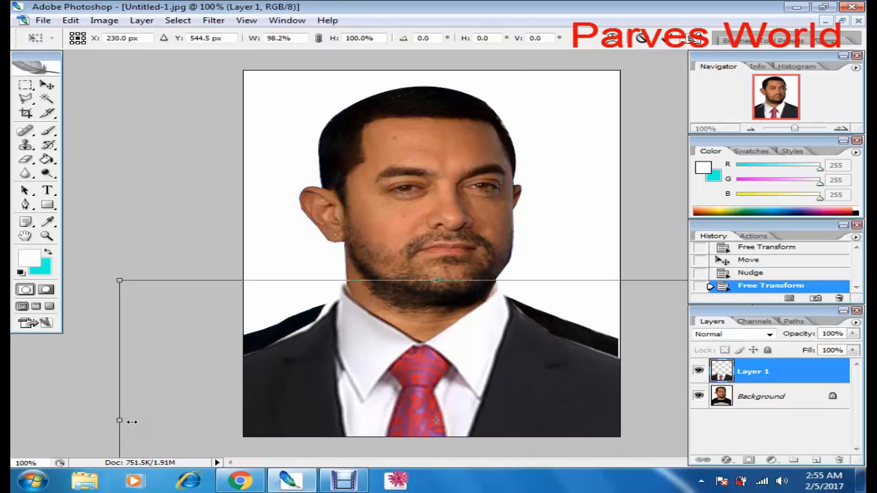
key("Return")
left_click(140, 418)
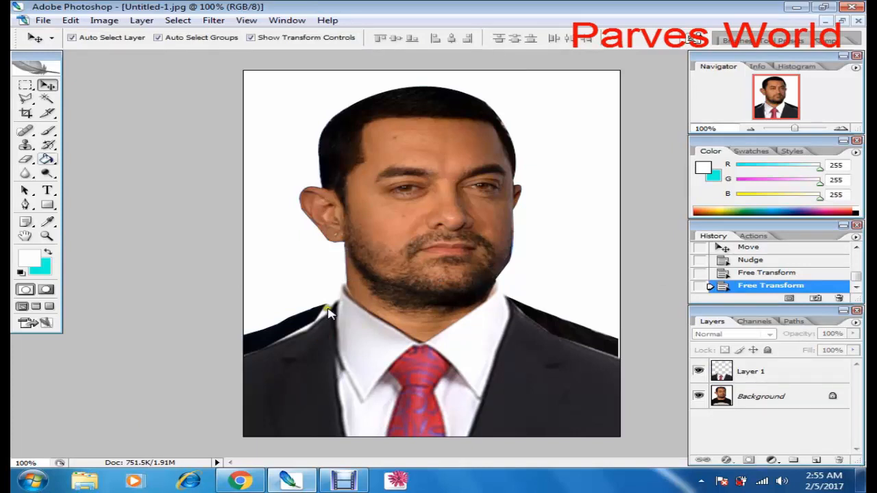
Step: Start erasing the T-shirt above the image's left shoulder on the Background layer, and set the background color to white (ffffff)
left_click(26, 159)
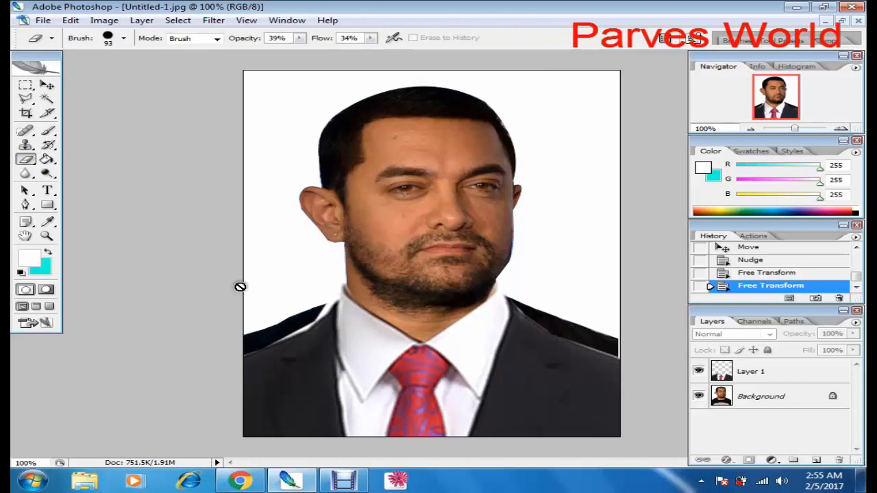
left_click(760, 397)
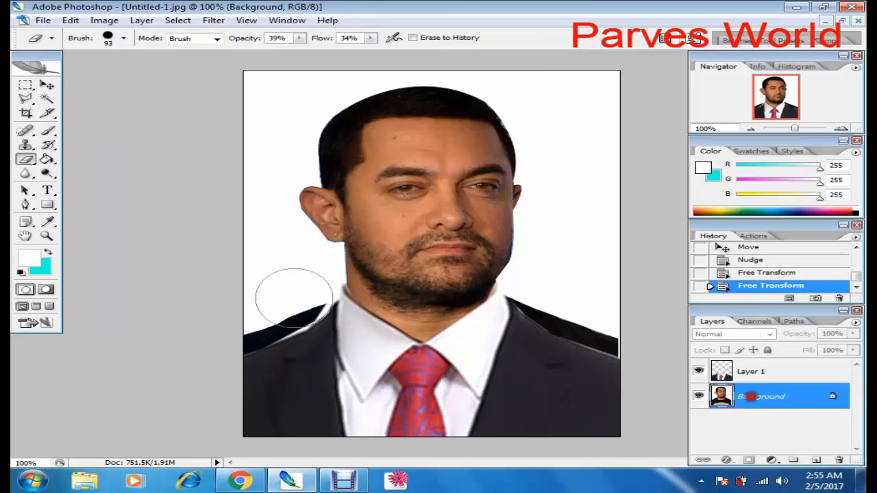
left_click_drag(294, 296, 271, 318)
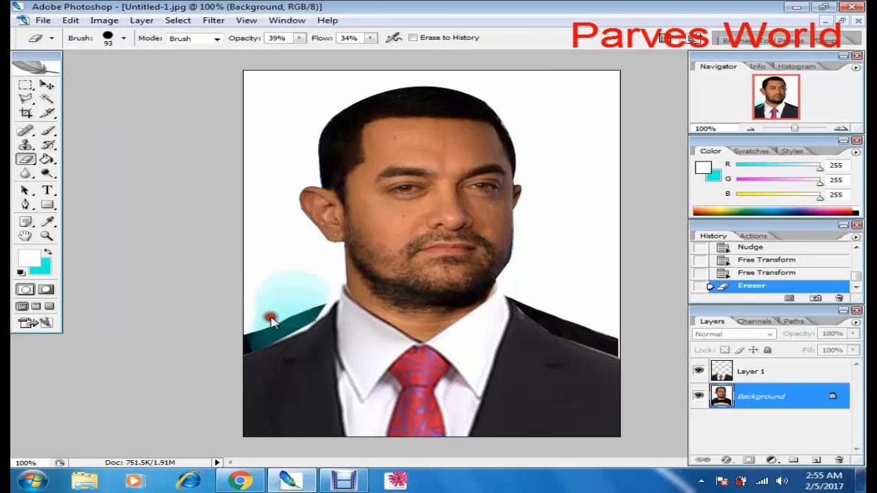
left_click(36, 271)
left_click_drag(411, 88, 309, 16)
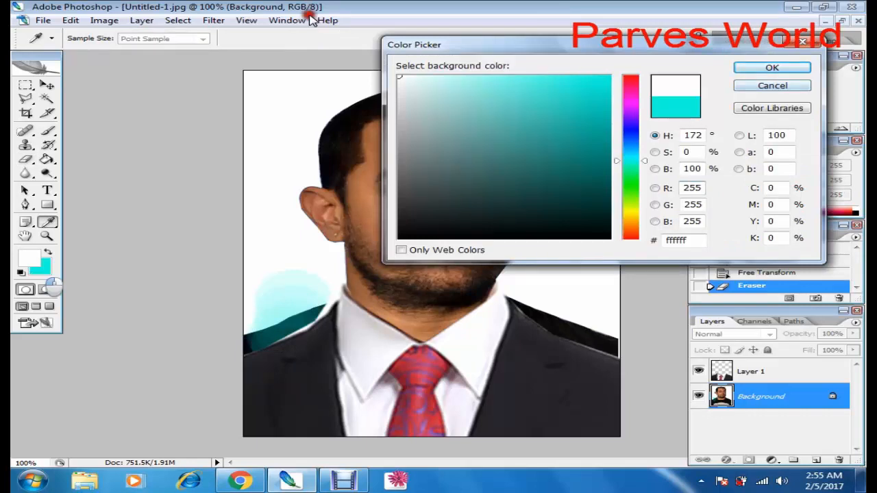
left_click(755, 68)
Step: Erase the T-shirt strip above the image's left shoulder to white, and most of the one above the right shoulder
left_click_drag(299, 273, 278, 357)
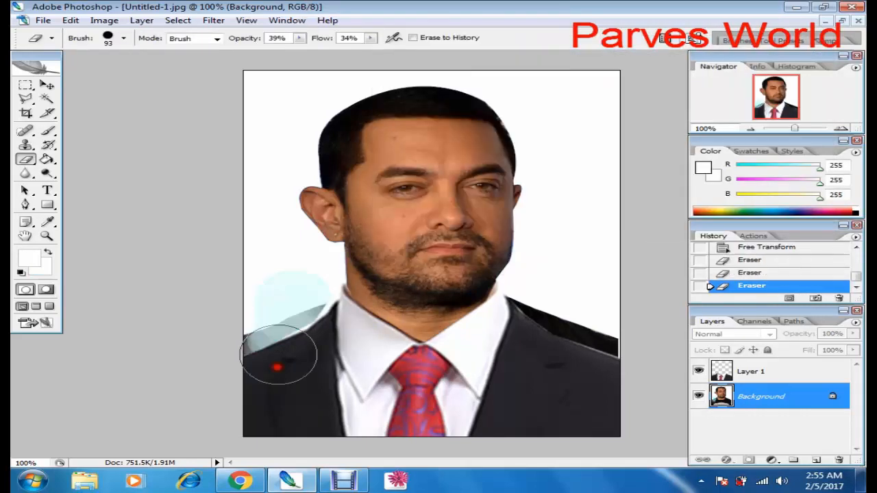
left_click_drag(277, 298, 293, 353)
mouse_move(304, 300)
left_mouse_down()
mouse_move(299, 377)
mouse_move(307, 341)
left_mouse_up()
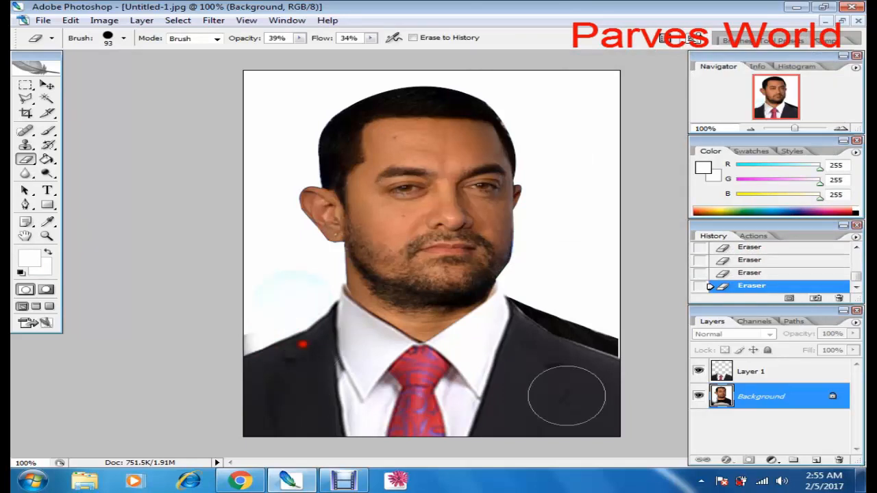
left_click_drag(650, 337, 586, 356)
left_click_drag(587, 315, 554, 325)
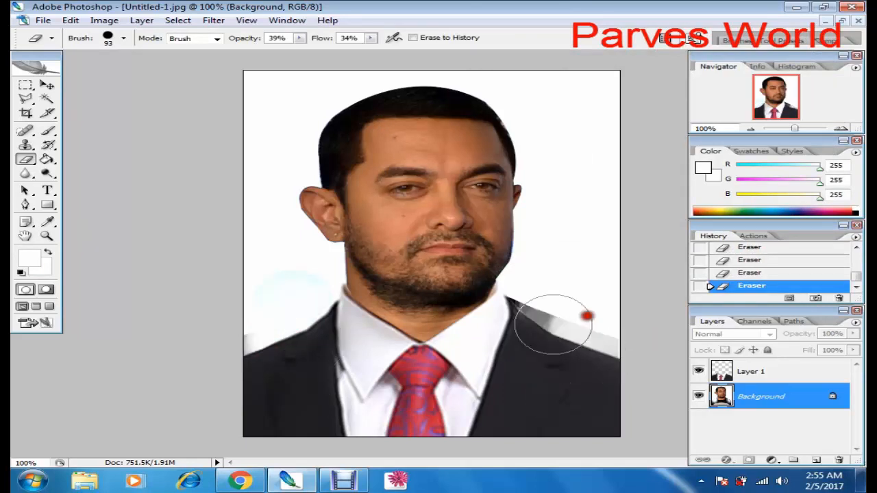
left_click_drag(543, 293, 536, 320)
left_click(538, 321)
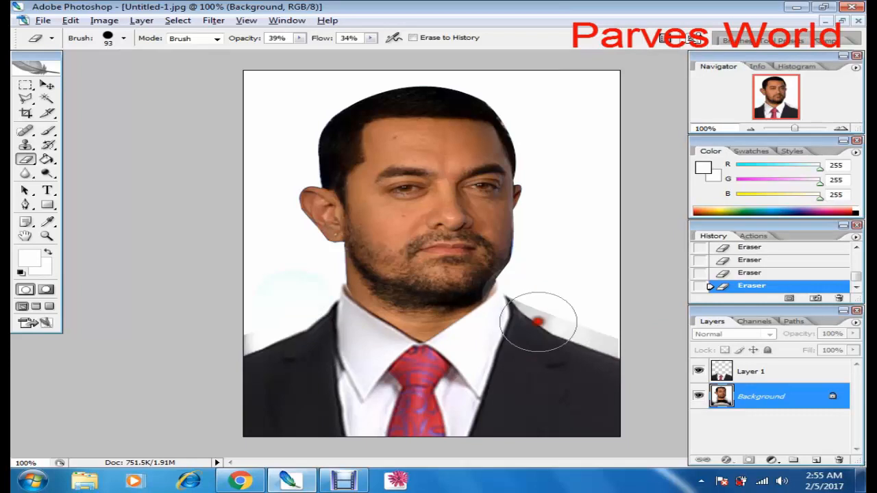
key("ctrl+alt+z")
key("ctrl+alt+z")
key("ctrl+alt+z")
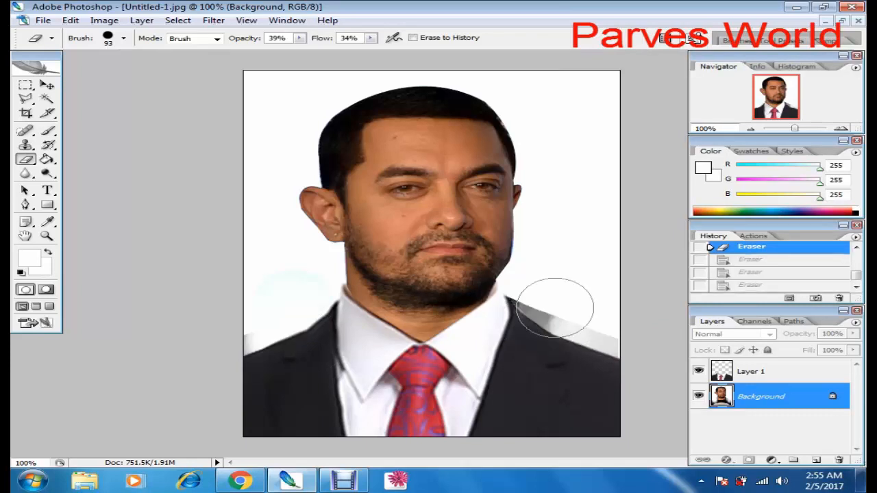
Step: Erase the rest of the T-shirt strip above the right shoulder, from beside the collar to the image edge
left_click(543, 314)
mouse_move(544, 314)
left_mouse_down()
mouse_move(582, 307)
mouse_move(539, 309)
mouse_move(620, 335)
left_mouse_up()
left_click(609, 334)
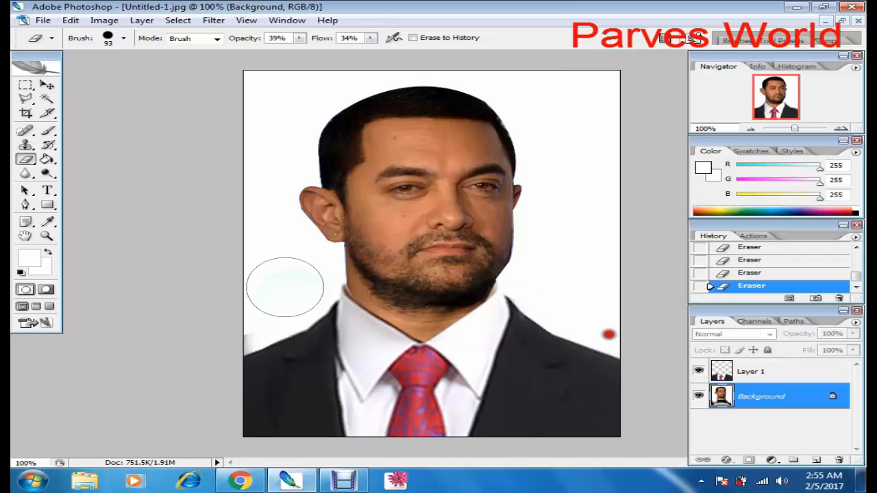
Step: Scale the suit layer's width to 100.4% and apply the transform
key("v")
left_click(419, 349)
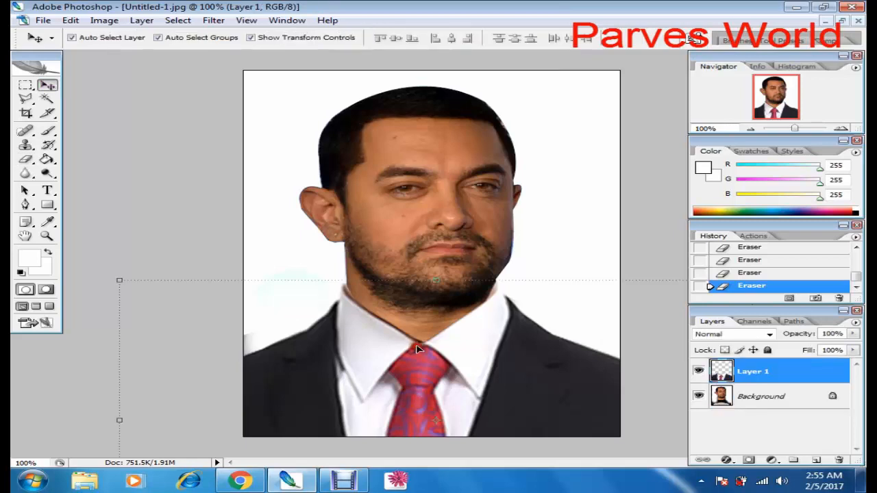
left_click(618, 357)
key("ctrl+minus")
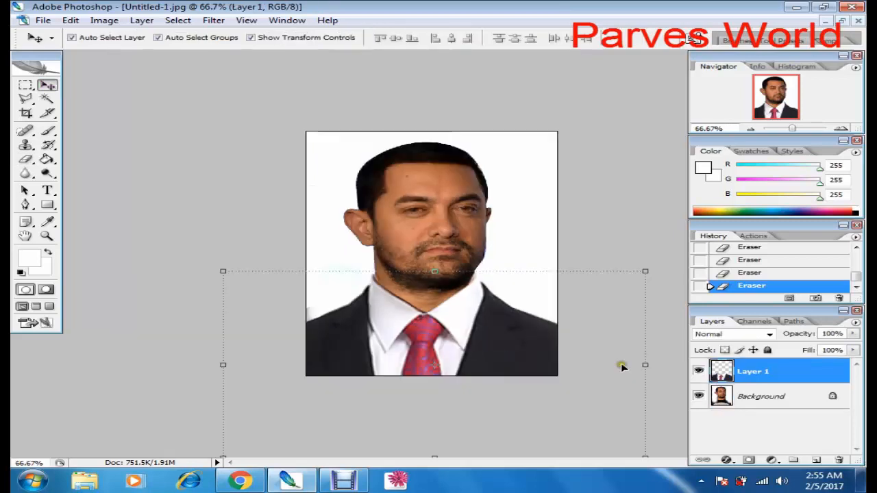
left_click(621, 363)
left_click_drag(644, 365, 647, 364)
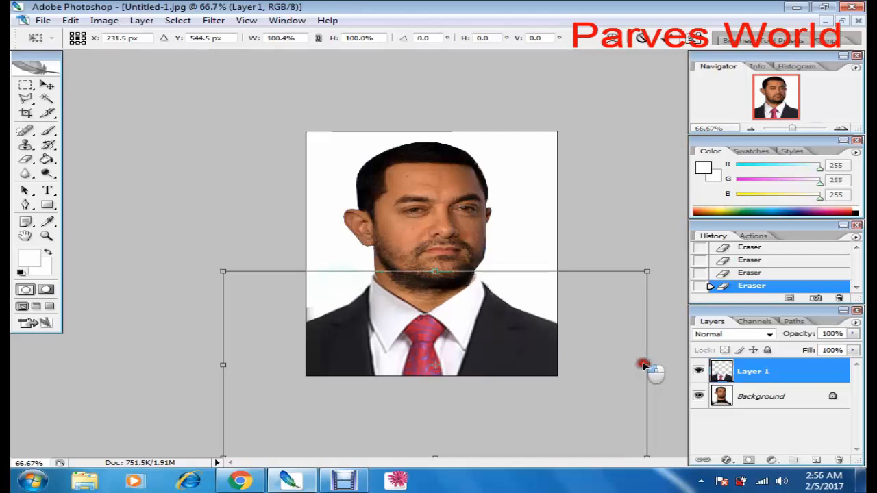
key("Return")
Step: Outline the leftover skin sliver between the jaw and the right collar with the Polygonal Lasso, delete it from Layer 1, and deselect
key("ctrl+plus")
key("ctrl+plus")
key("ctrl+plus")
key("ctrl+plus")
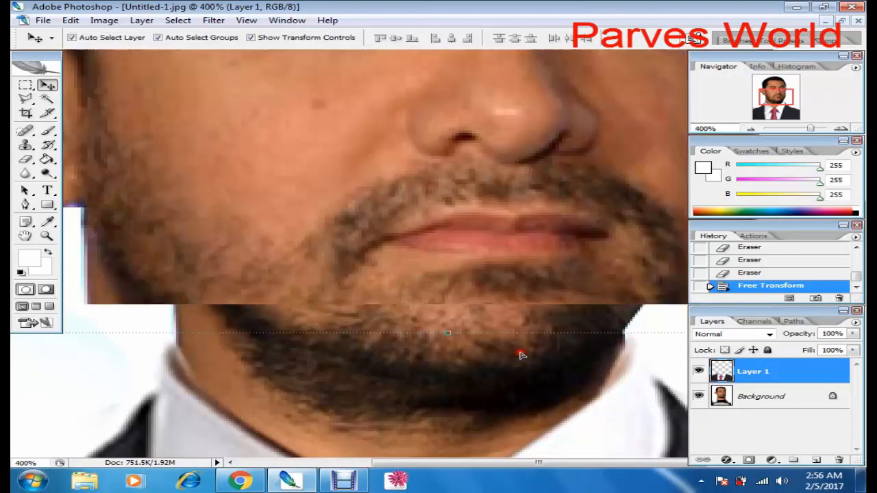
left_click_drag(522, 356, 263, 152)
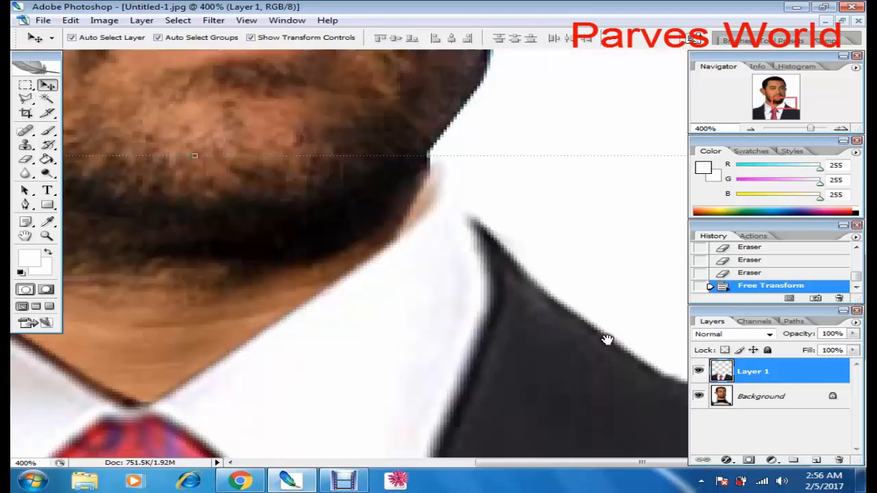
left_click_drag(453, 212, 454, 220)
key("l")
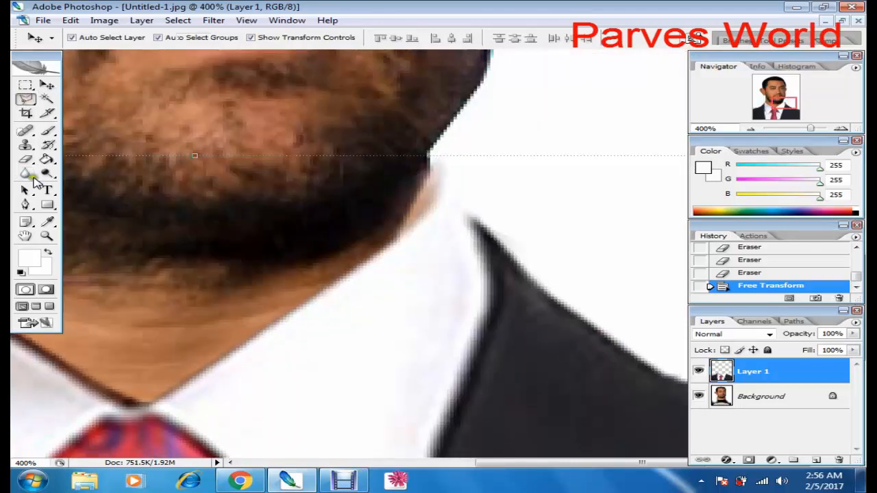
mouse_move(395, 239)
left_mouse_down()
mouse_move(437, 176)
mouse_move(428, 155)
mouse_move(376, 236)
mouse_move(399, 237)
left_mouse_up()
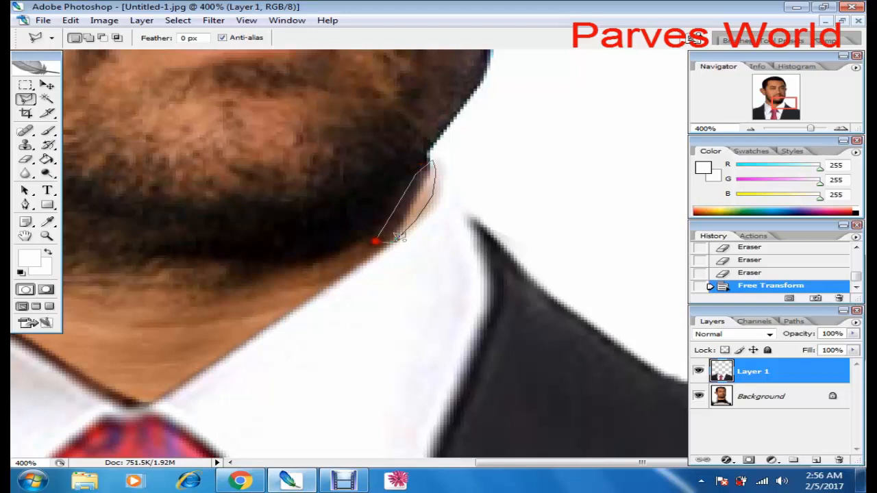
left_click(398, 237)
key("Delete")
key("ctrl+d")
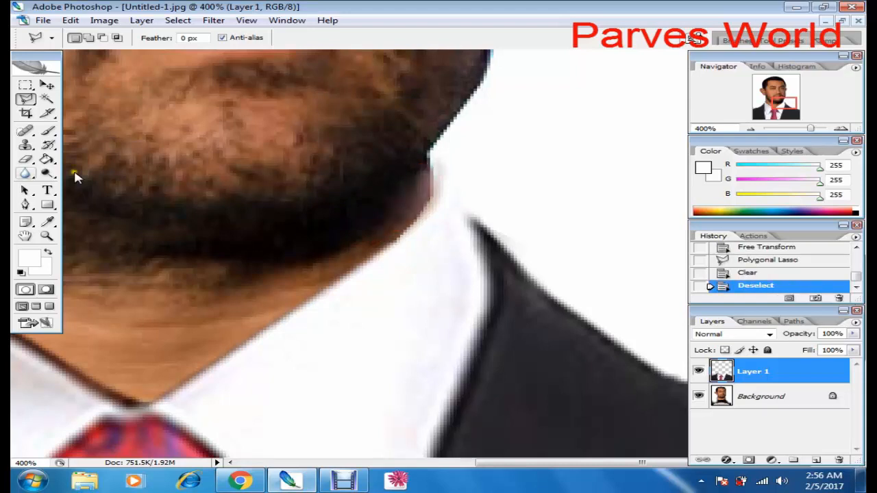
Step: Soften the right collar edge beside the jaw on Layer 1 with the Blur tool at 33% strength
left_click(26, 173)
left_click_drag(435, 176, 423, 200)
left_click_drag(428, 185, 391, 237)
left_click_drag(405, 226, 368, 233)
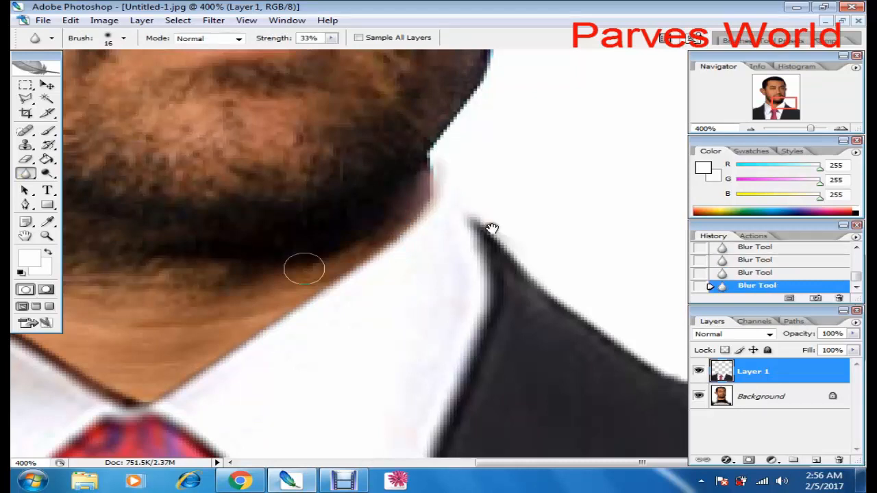
Step: Blur the left collar tip and the adjoining jacket shoulder edge on Layer 1
left_click_drag(491, 228, 743, 274)
left_click_drag(279, 218, 259, 174)
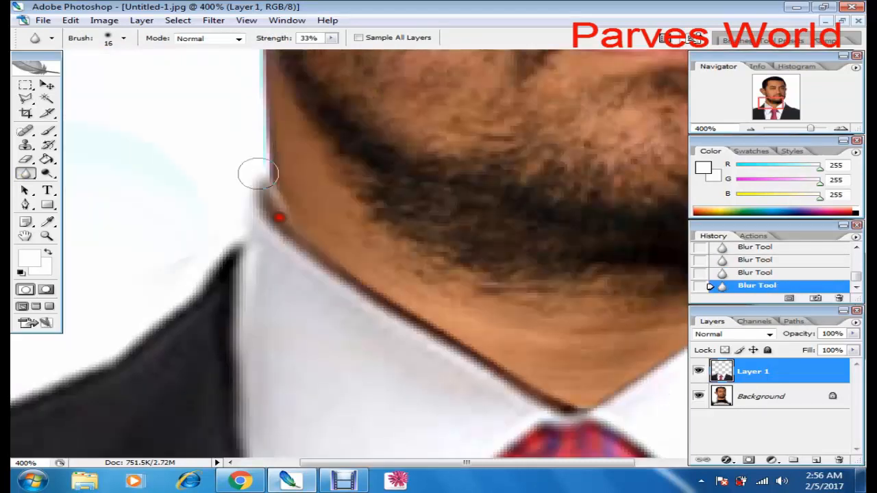
left_click_drag(215, 258, 210, 297)
left_click_drag(231, 224, 328, 238)
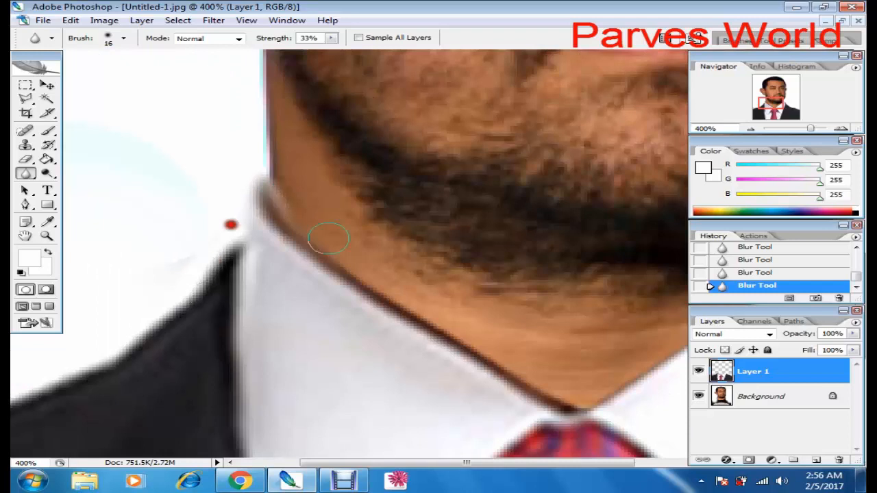
mouse_move(285, 171)
left_mouse_down()
mouse_move(261, 187)
mouse_move(241, 268)
mouse_move(247, 296)
left_mouse_up()
key("ctrl+alt+0")
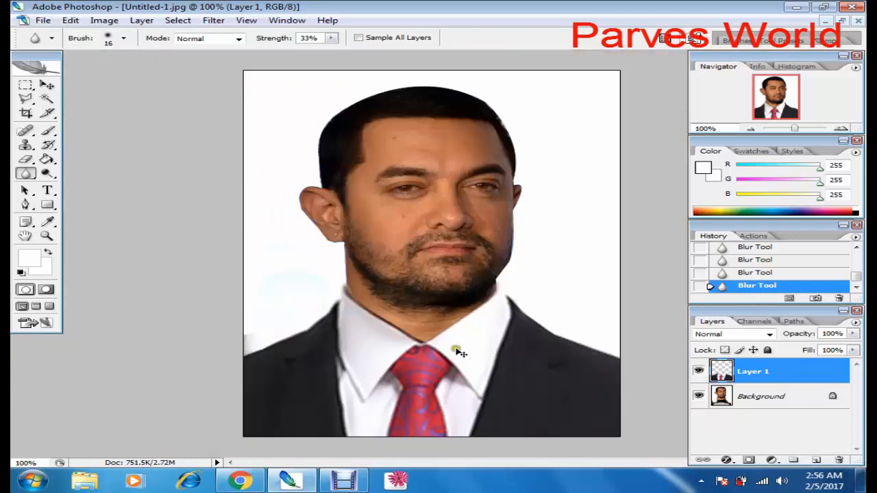
Step: Scale the suit layer to 97.8% width and 76.8% height, move it so the collar meets the neck, and deselect it
key("ctrl+minus")
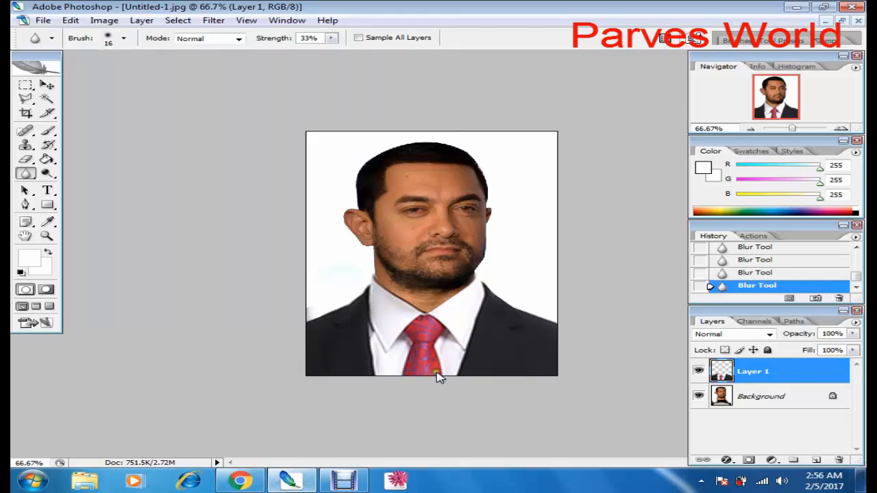
key("v")
left_click(202, 231)
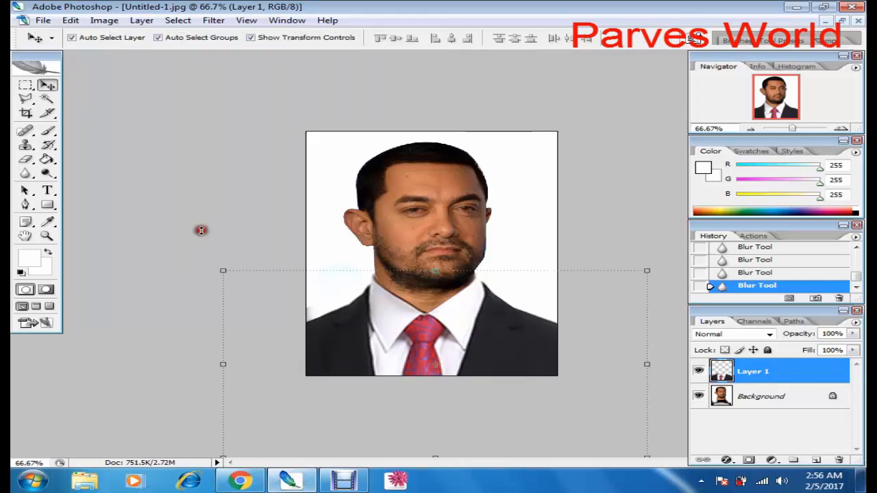
left_click_drag(435, 455, 452, 415)
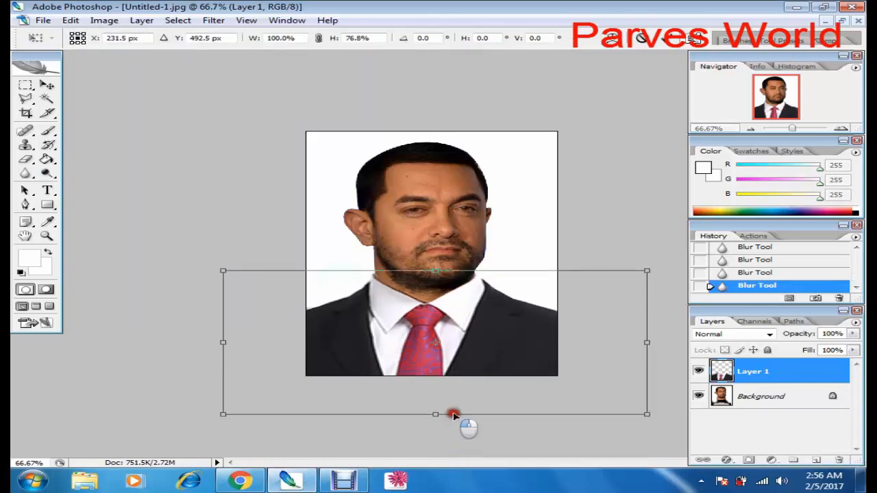
left_click_drag(646, 342, 637, 342)
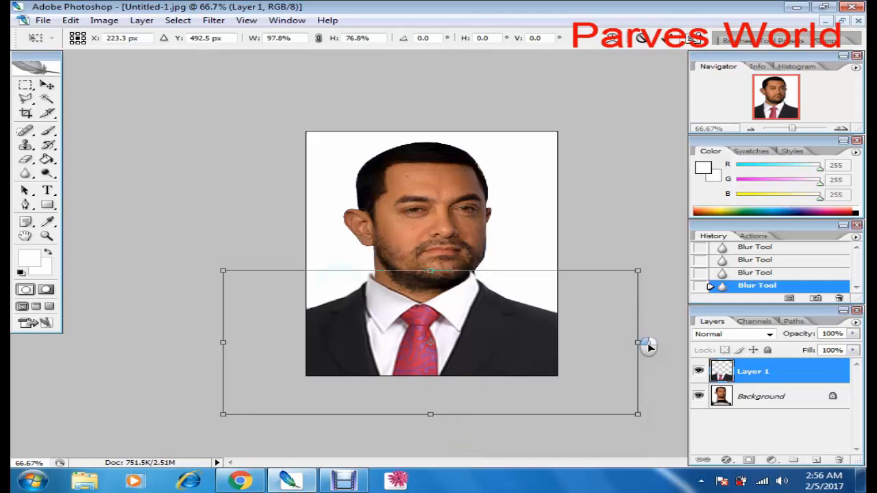
double_click(486, 344)
left_click_drag(486, 344, 497, 341)
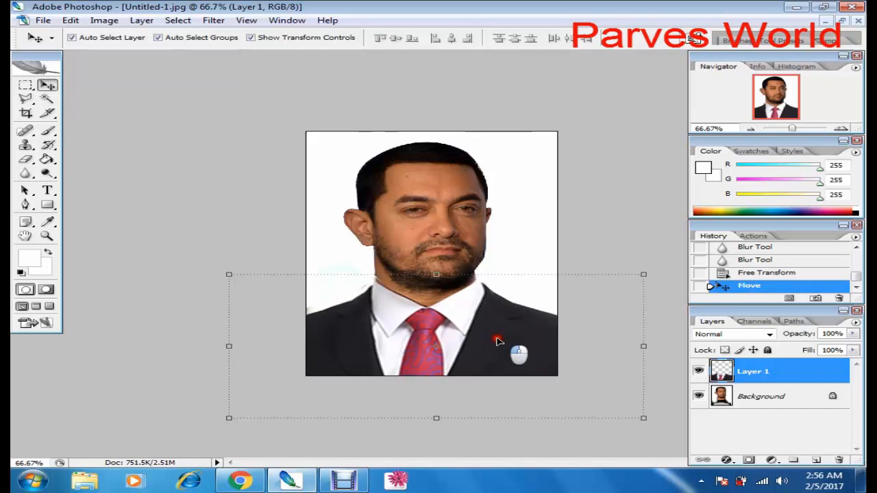
left_click(484, 395)
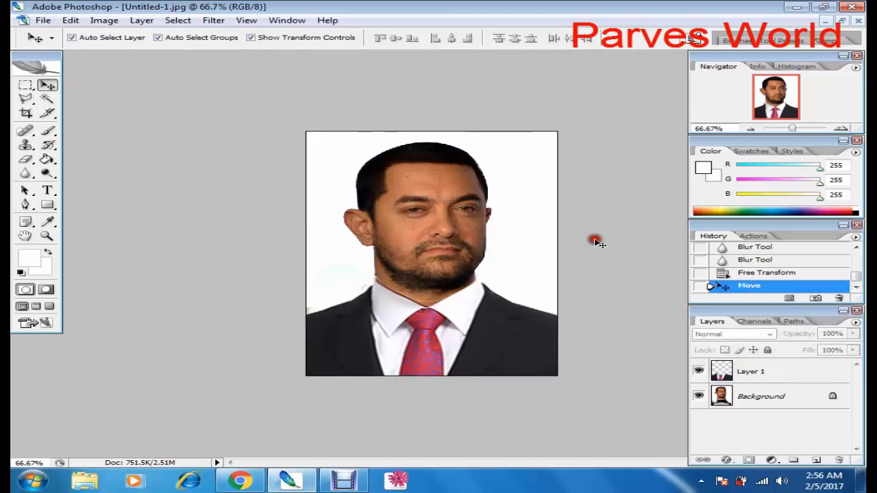
left_click(338, 482)
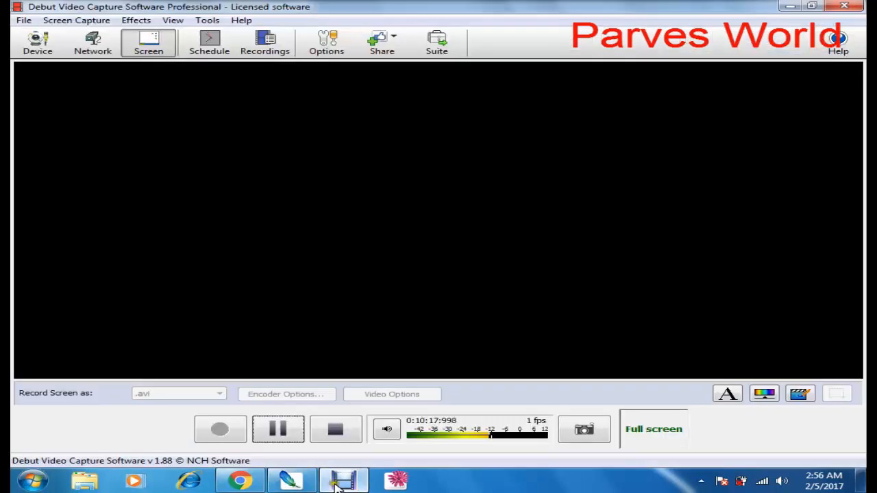